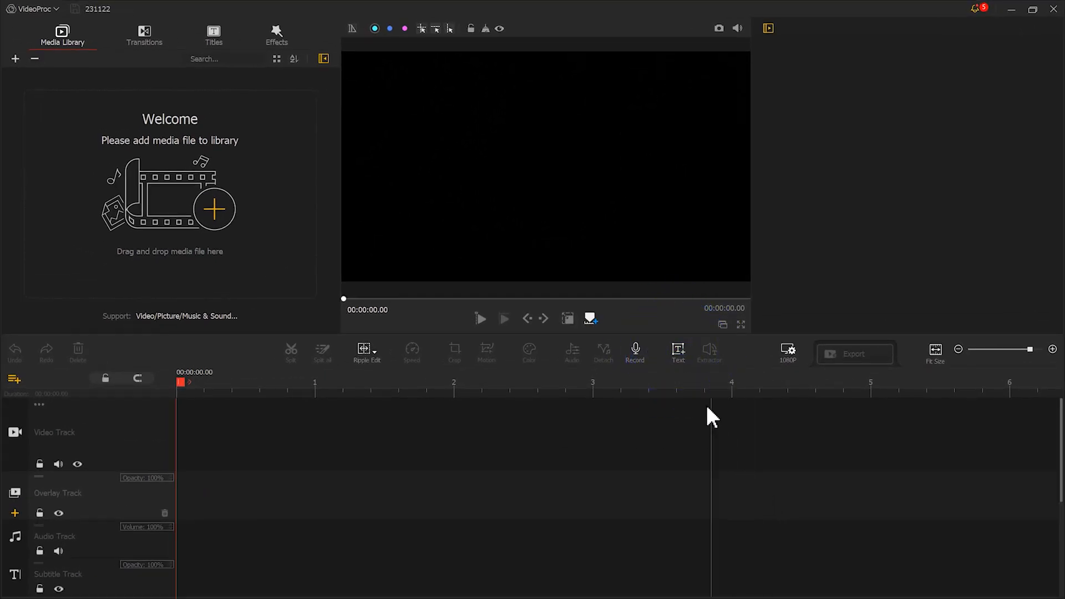
# Add a text clip at the timeline start and replace its placeholder text with VIDEO & PHOTO.
pyautogui.click(679, 352)
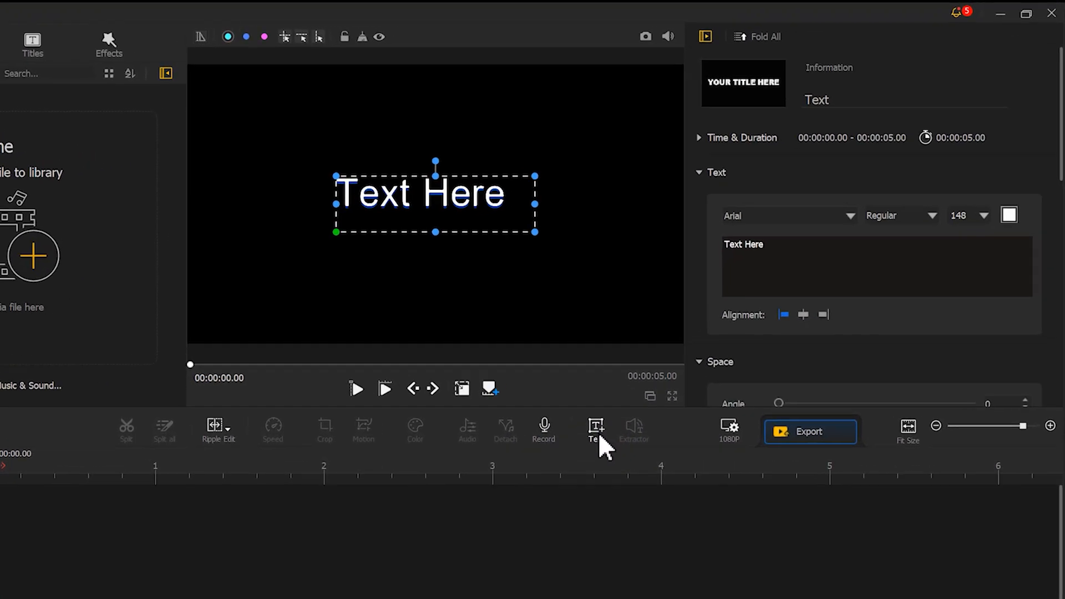
pyautogui.moveTo(819, 210); pyautogui.dragTo(798, 207)
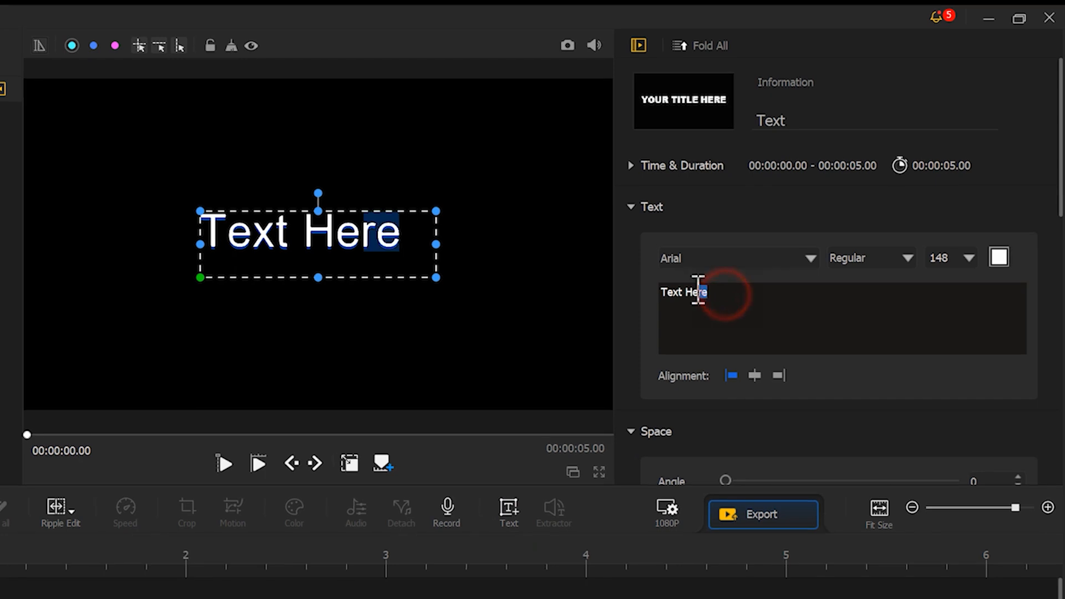
pyautogui.moveTo(697, 290); pyautogui.dragTo(667, 289)
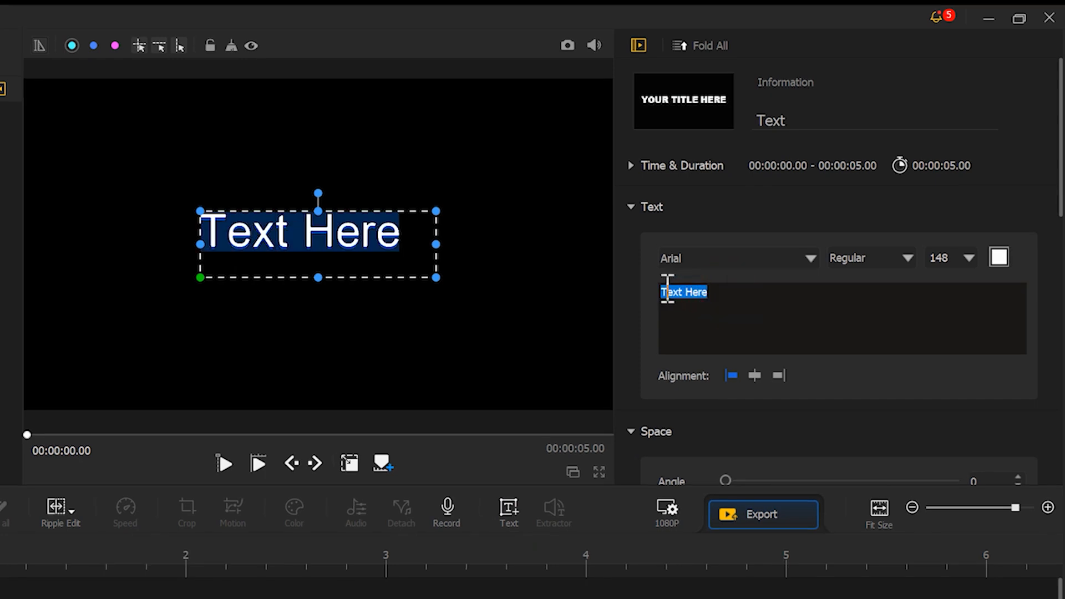
pyautogui.write('VIDEO & PHOTO')
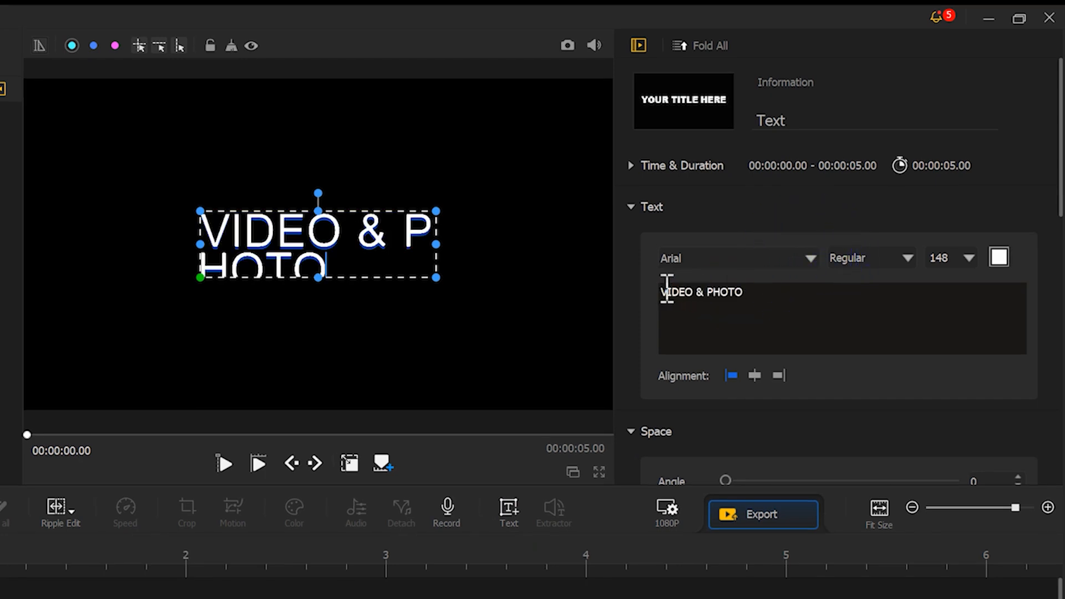
# Format the VIDEO & PHOTO title in Tahoma Bold at size 200.
pyautogui.click(809, 259)
pyautogui.moveTo(924, 281); pyautogui.dragTo(934, 531)
pyautogui.click(700, 379)
pyautogui.click(909, 259)
pyautogui.click(885, 289)
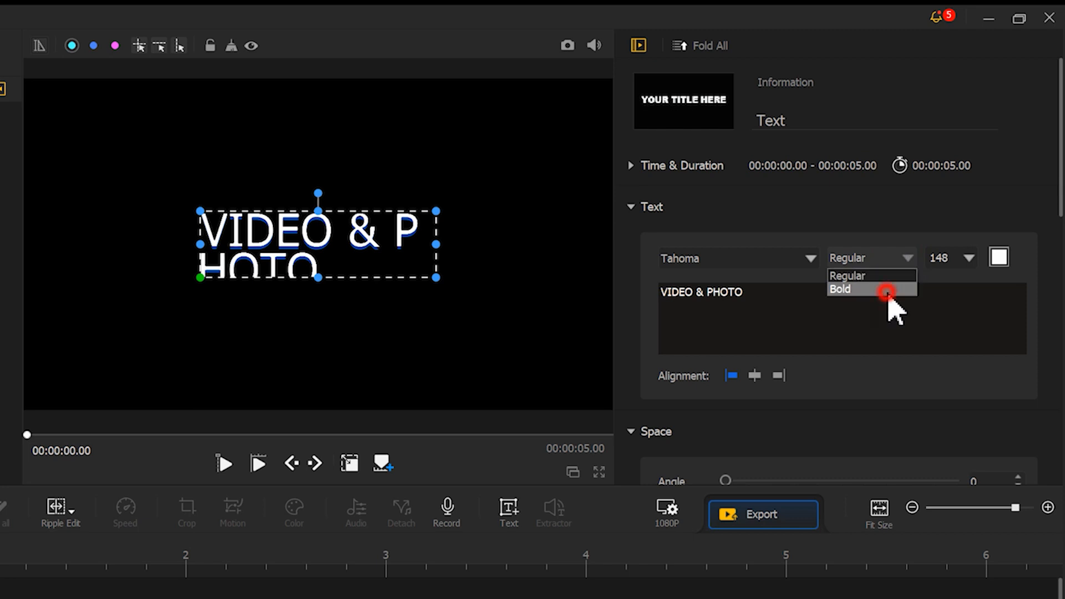
pyautogui.click(948, 263)
pyautogui.write('200')
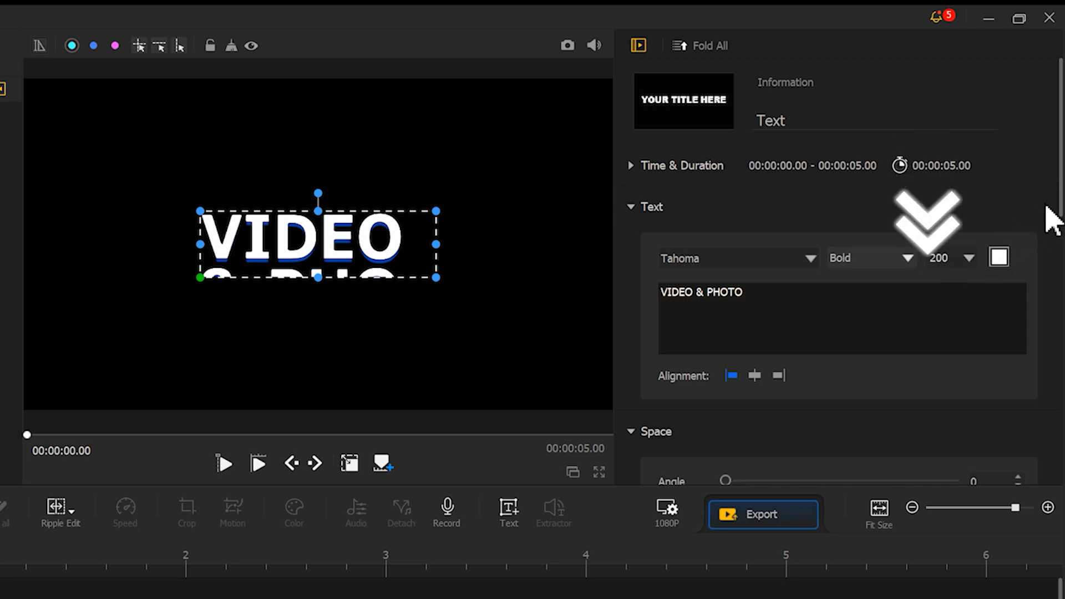
# Set the title's text shadow offset to 0.
pyautogui.click(1058, 187)
pyautogui.moveTo(1059, 190); pyautogui.dragTo(1060, 464)
pyautogui.moveTo(765, 271); pyautogui.dragTo(702, 282)
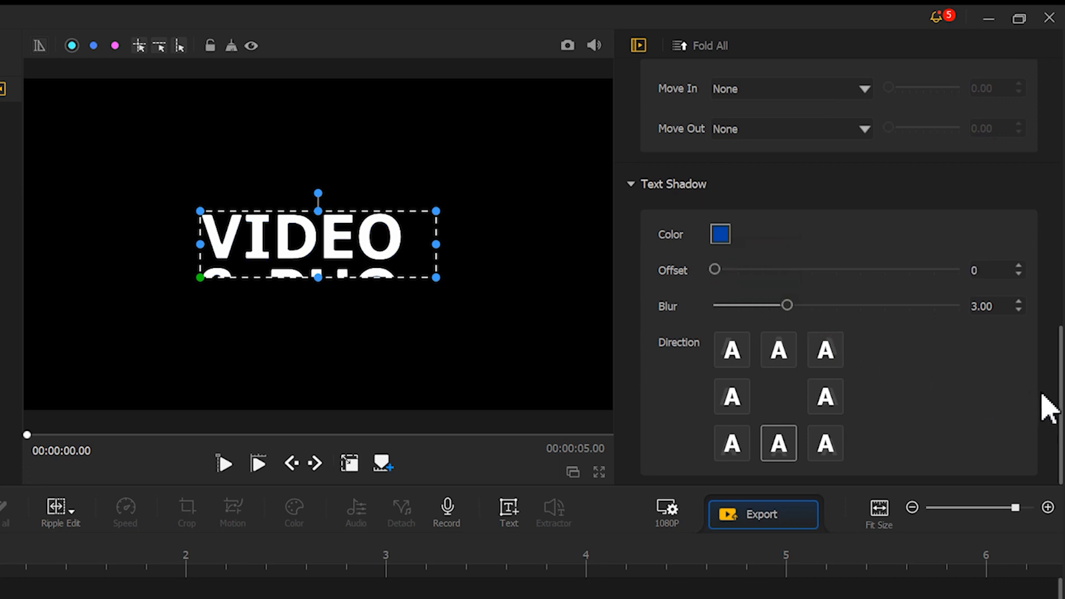
pyautogui.moveTo(1059, 396); pyautogui.dragTo(1058, 103)
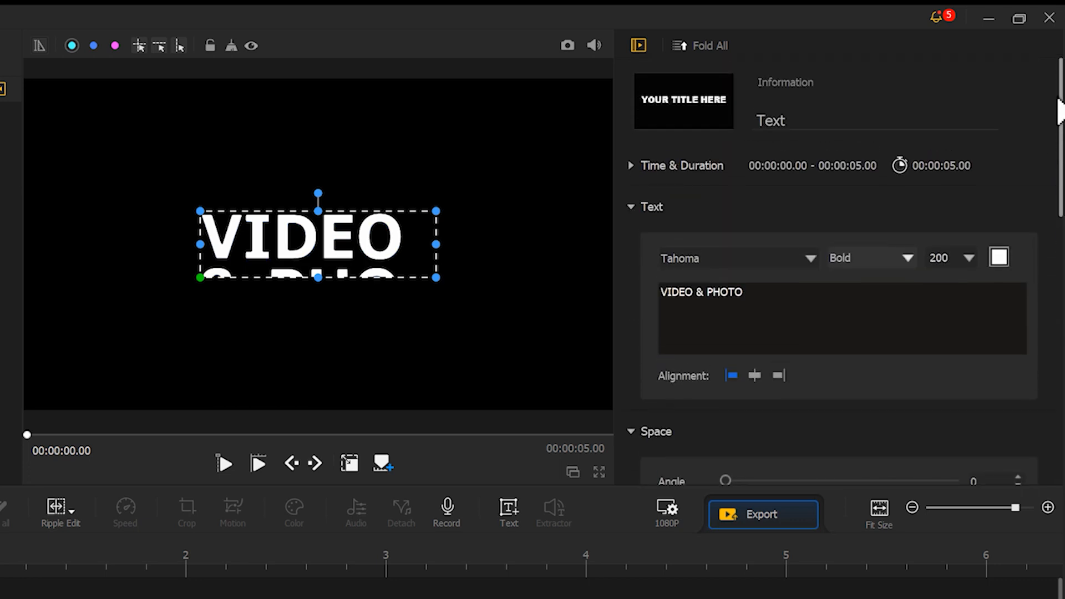
# Widen the text box to fit VIDEO & PHOTO on one centred line and take a snapshot of the frame.
pyautogui.moveTo(386, 249); pyautogui.dragTo(582, 237)
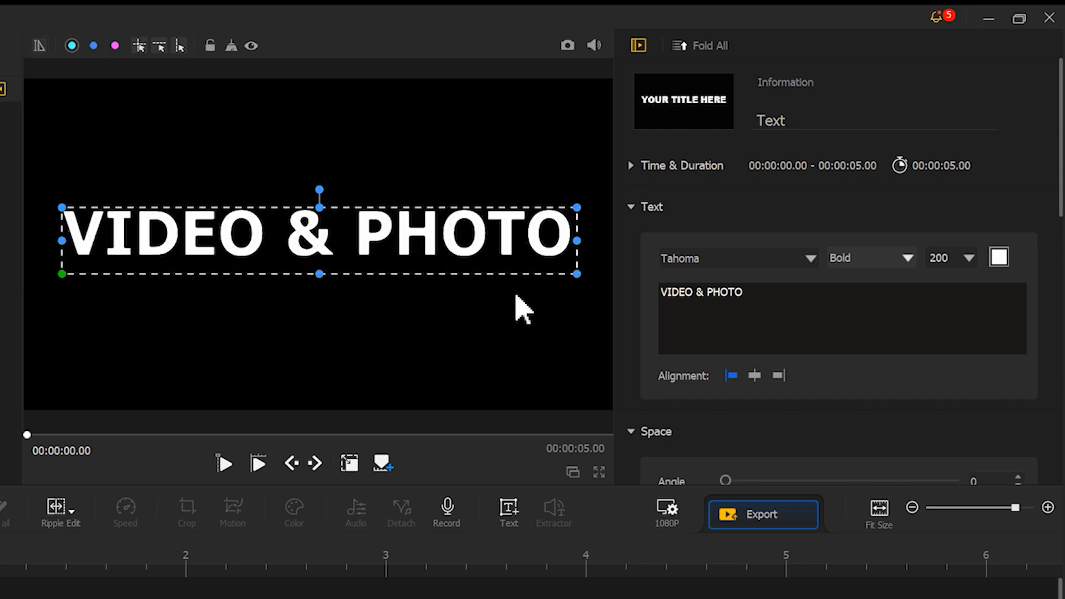
pyautogui.click(506, 460)
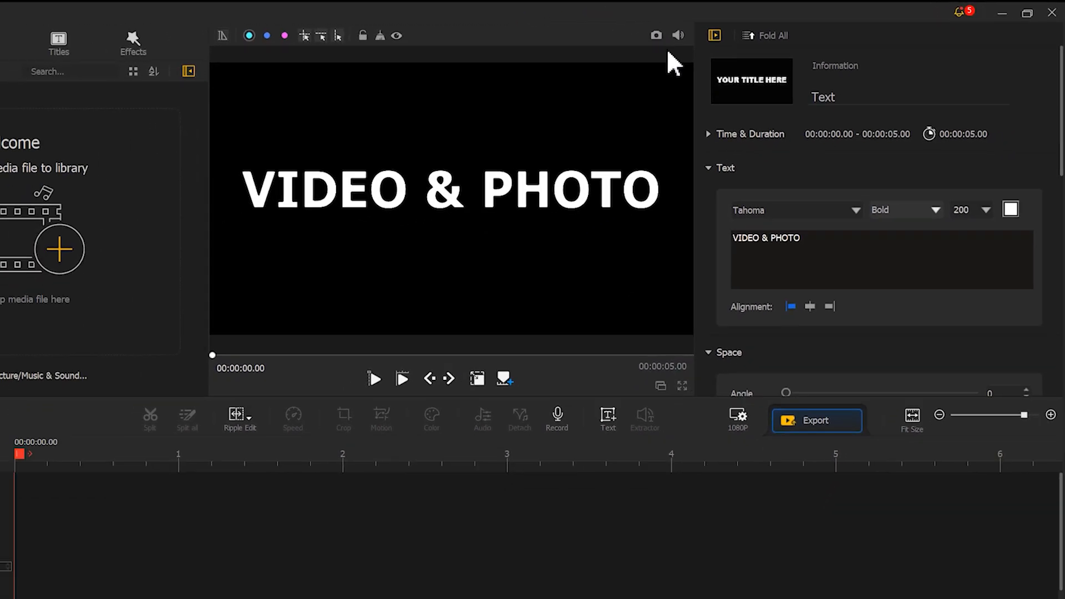
pyautogui.click(567, 45)
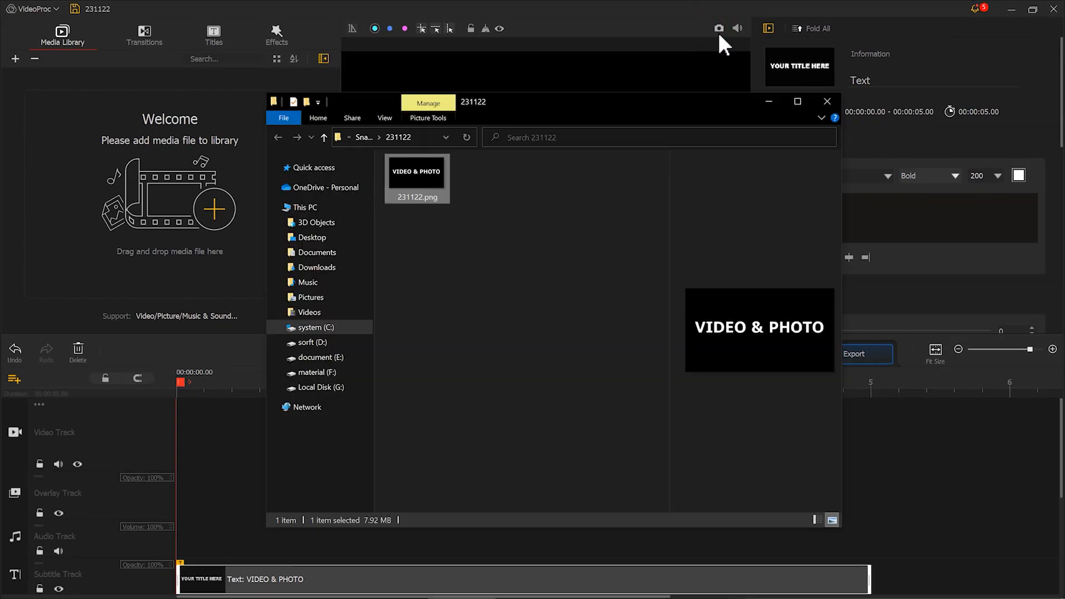
pyautogui.click(776, 102)
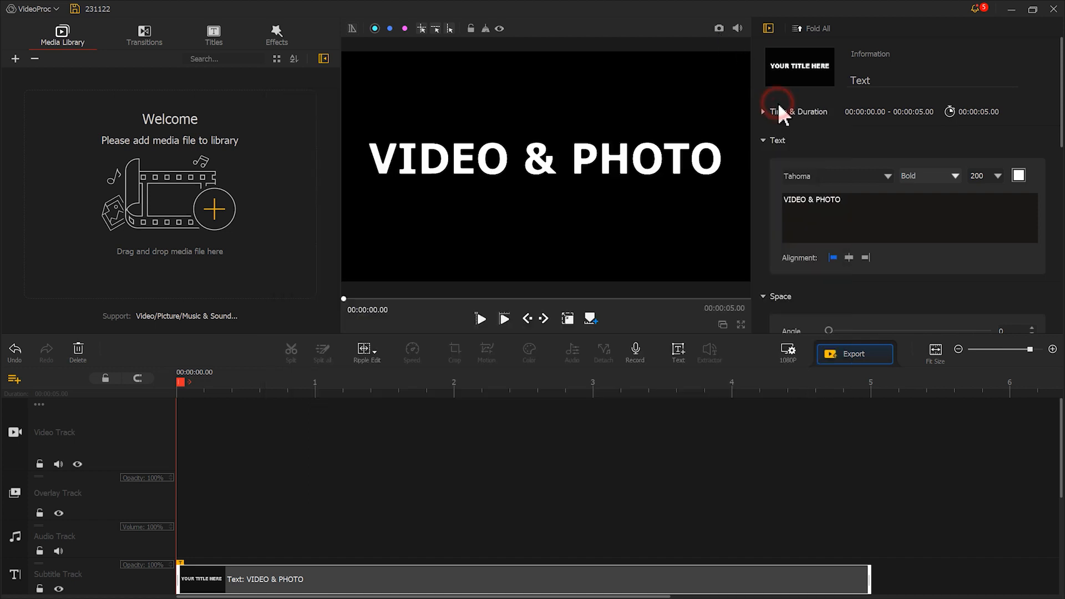
# Clear all text from the title and take a snapshot of the blank black frame.
pyautogui.moveTo(865, 204); pyautogui.dragTo(774, 196)
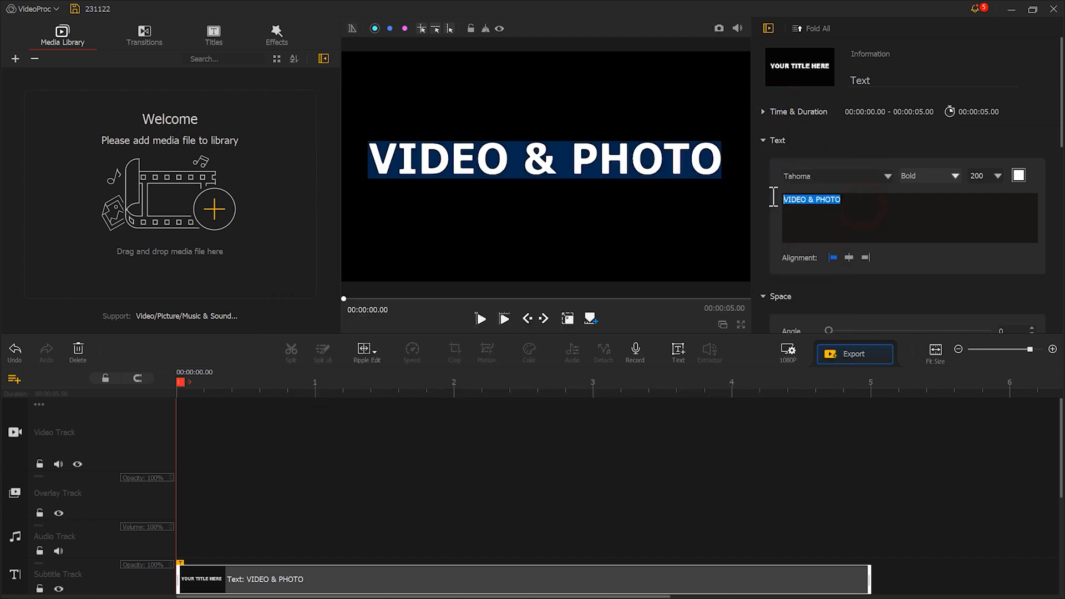
pyautogui.press('BackSpace')
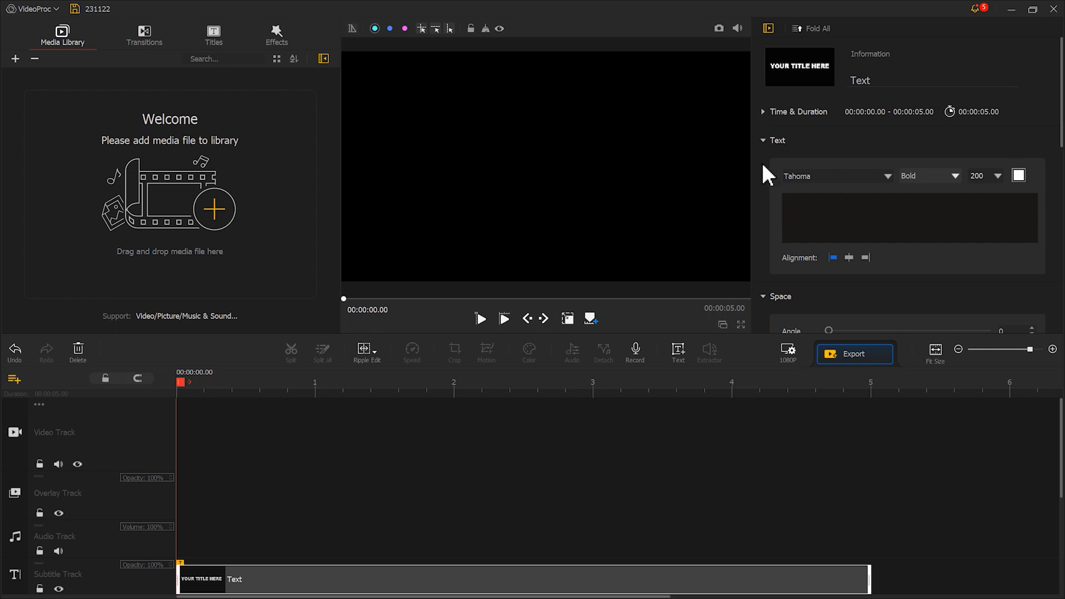
pyautogui.click(720, 27)
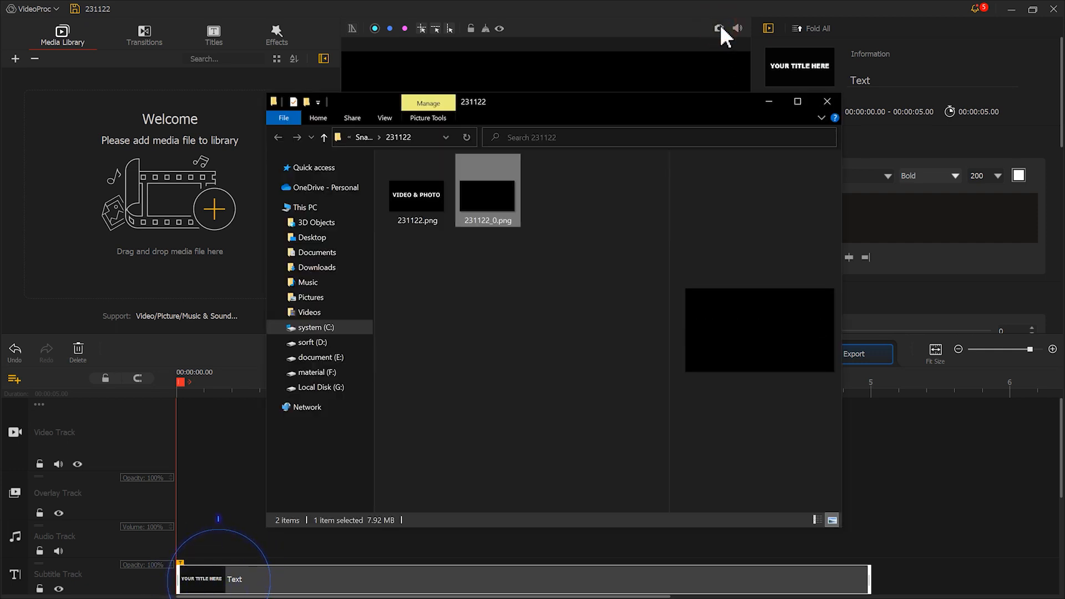
# Delete the empty text clip and import the snapshots 231122.png and 231122_0.png into the media library.
pyautogui.click(207, 526)
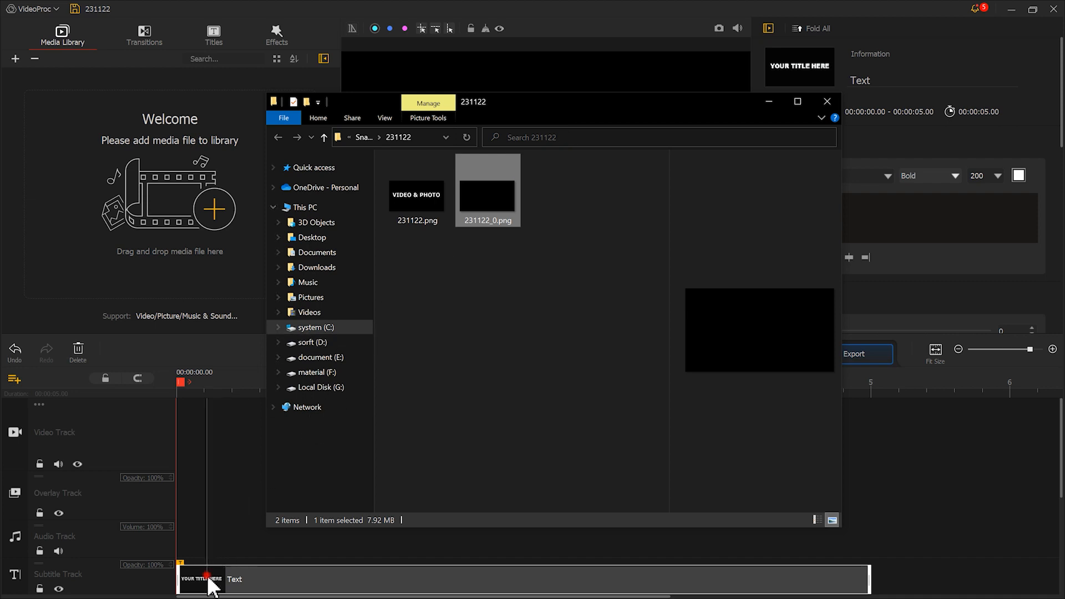
pyautogui.click(80, 350)
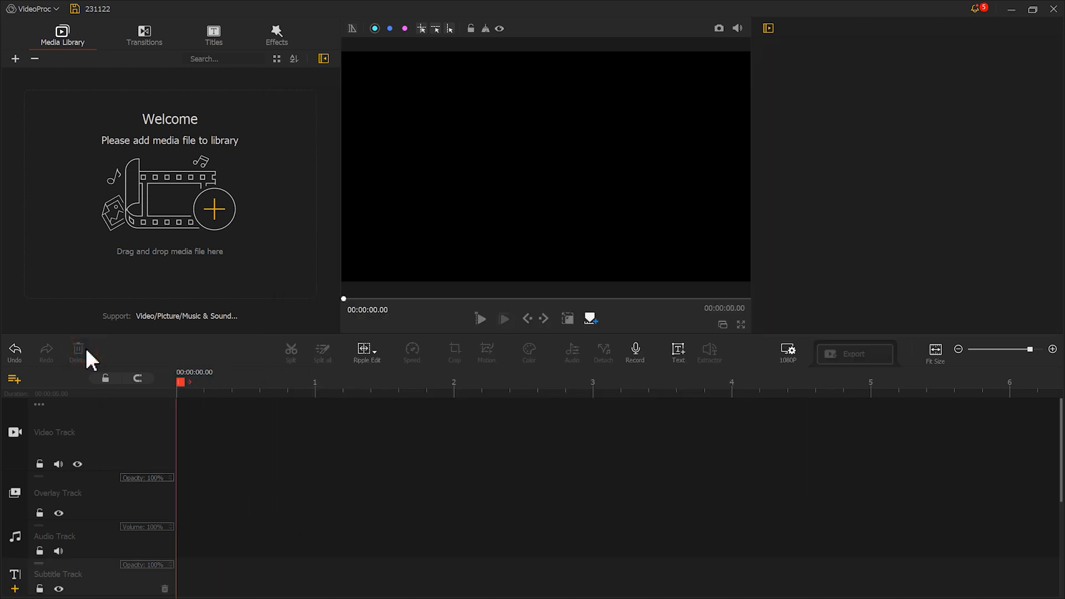
pyautogui.hotkey('alt', 'Tab')
pyautogui.moveTo(524, 254); pyautogui.dragTo(178, 191)
pyautogui.click(174, 189)
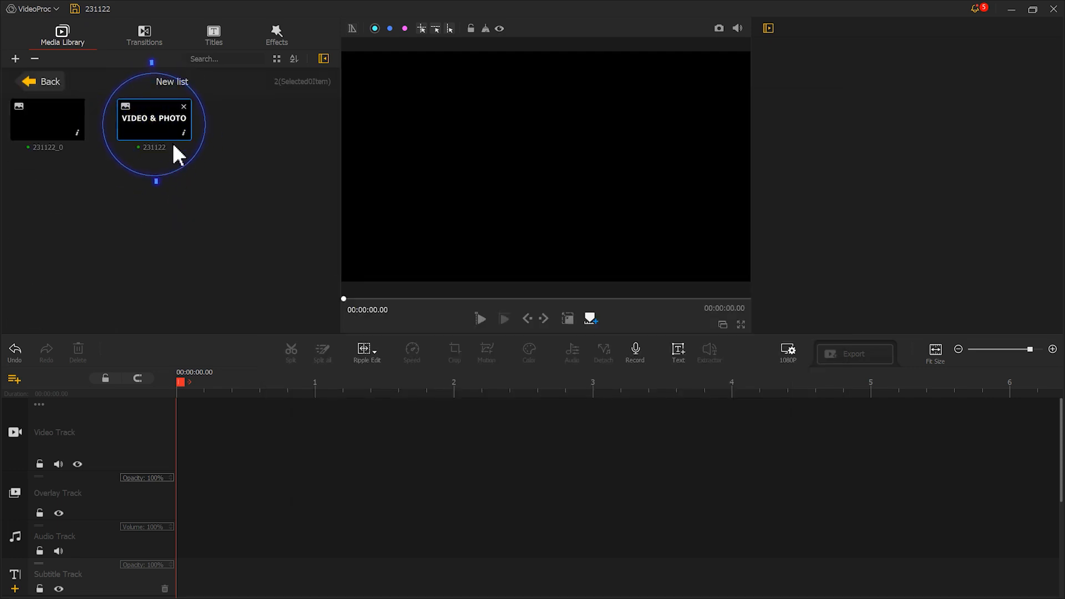
# Place the title image 231122 on the video track and the black image 231122_0 on the overlay track.
pyautogui.click(172, 133)
pyautogui.moveTo(171, 133); pyautogui.dragTo(267, 404)
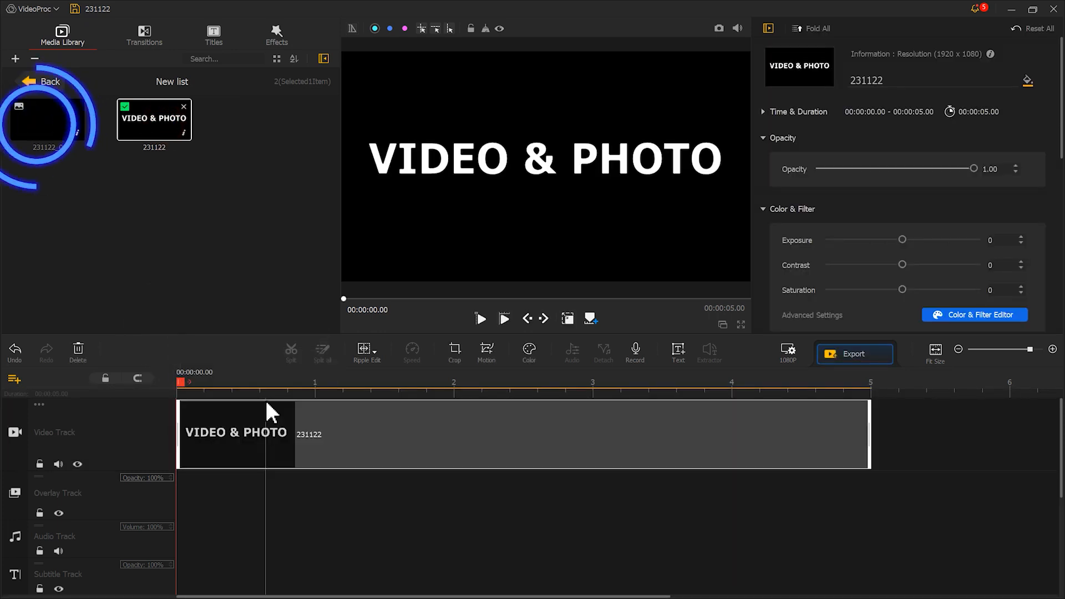
pyautogui.moveTo(72, 128); pyautogui.dragTo(182, 516)
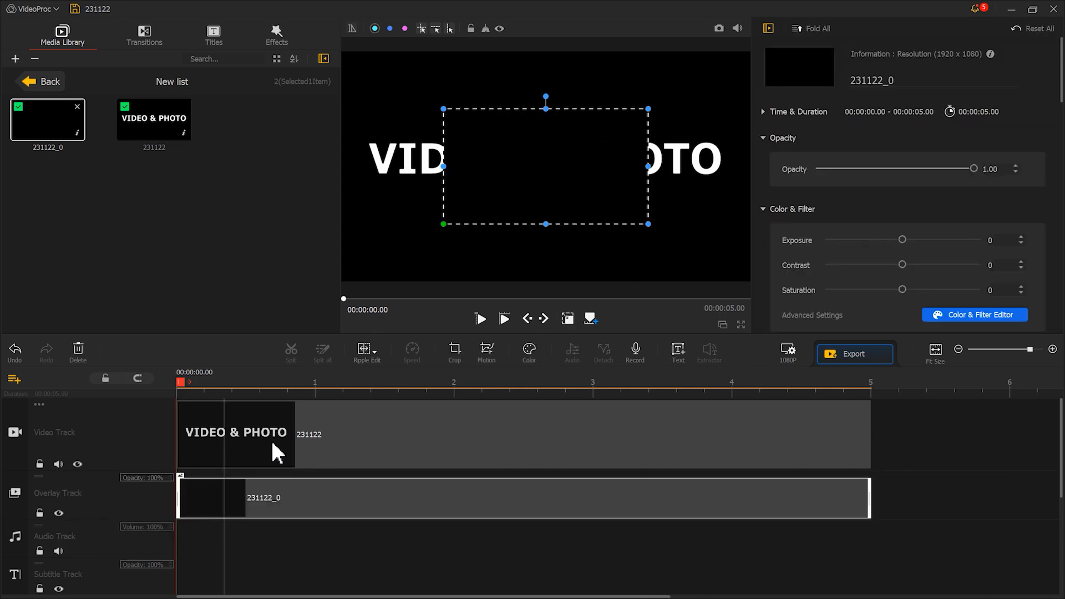
# Reposition and widen the black overlay to cover everything except the letter V, and take a snapshot.
pyautogui.moveTo(543, 192); pyautogui.dragTo(494, 186)
pyautogui.moveTo(606, 162); pyautogui.dragTo(738, 163)
pyautogui.click(636, 319)
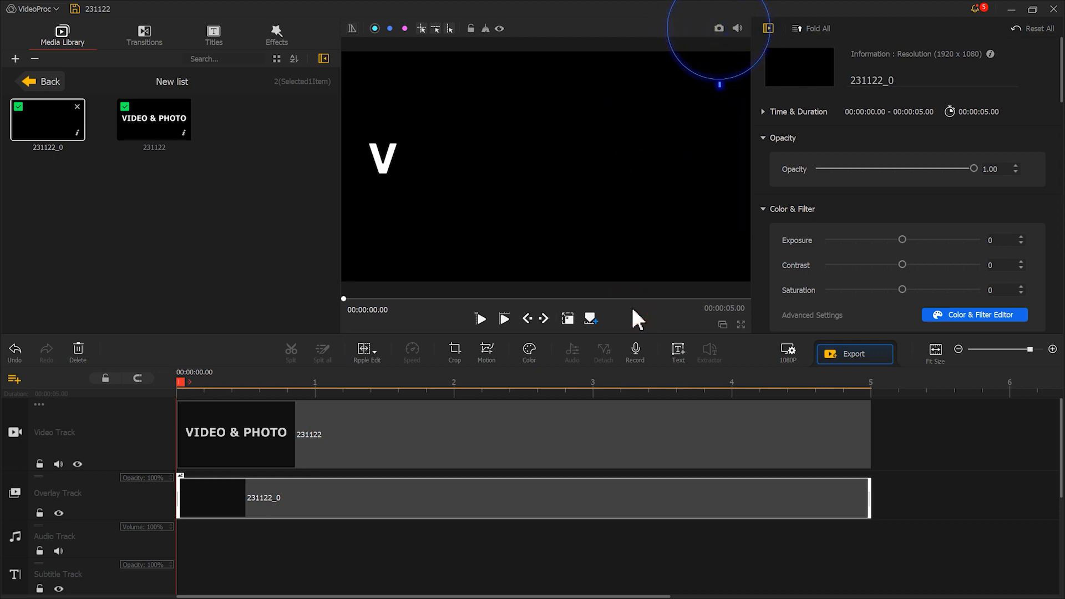
pyautogui.click(719, 29)
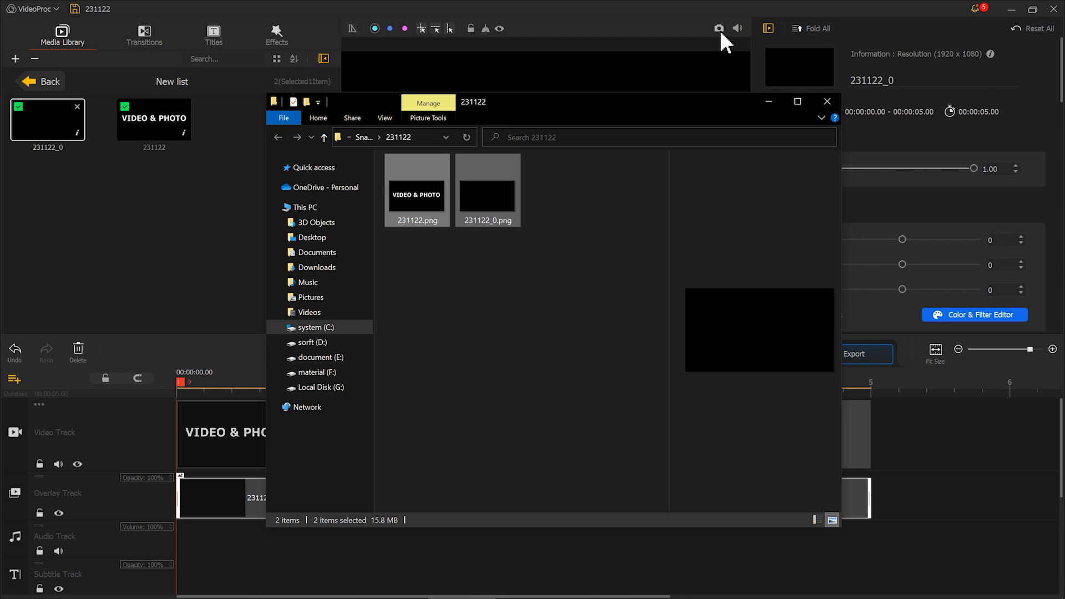
# Shift the black overlay to reveal one more character at a time, taking a snapshot at each stage up to the full VIDEO & PHOTO title.
pyautogui.click(584, 75)
pyautogui.moveTo(512, 155)
pyautogui.mouseDown()
pyautogui.moveTo(542, 154)
pyautogui.moveTo(525, 157)
pyautogui.mouseUp()
pyautogui.click(554, 117)
pyautogui.click(719, 31)
pyautogui.click(655, 66)
pyautogui.moveTo(505, 153); pyautogui.dragTo(532, 153)
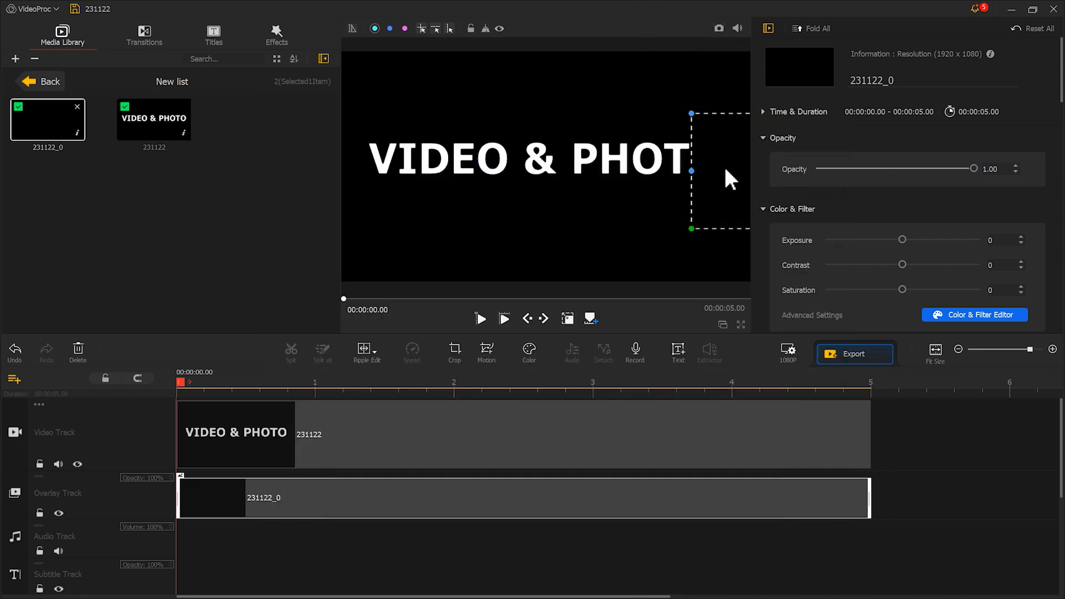
pyautogui.moveTo(716, 186); pyautogui.dragTo(747, 180)
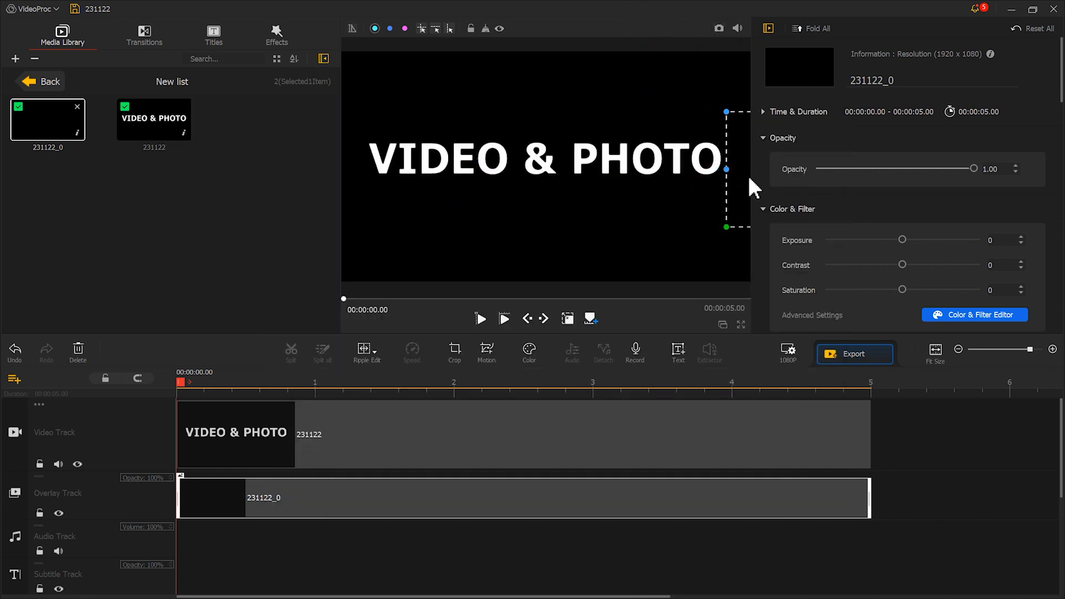
pyautogui.click(719, 28)
pyautogui.click(719, 29)
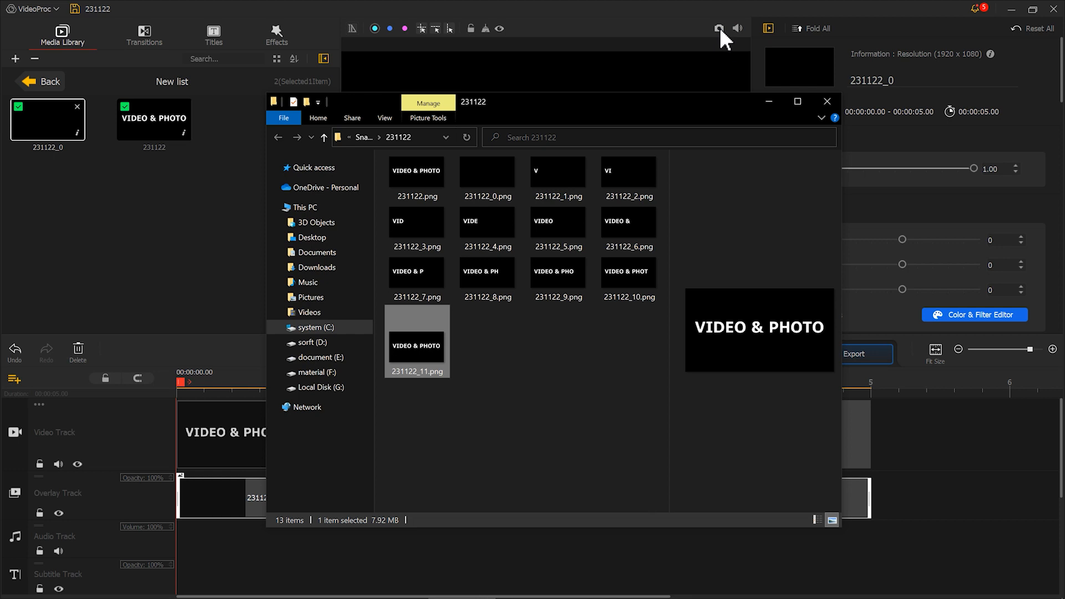
# Import snapshots 231122_1.png through 231122_11.png into the media library and clear the existing clips from the timeline.
pyautogui.click(532, 174)
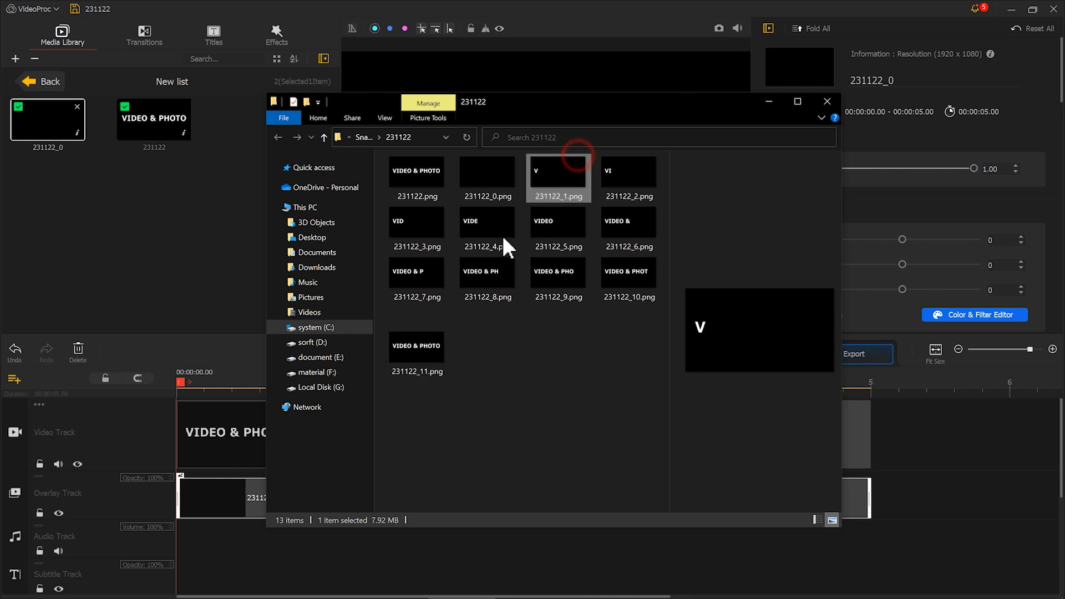
pyautogui.keyDown('shift'); pyautogui.click(428, 342); pyautogui.keyUp('shift')
pyautogui.moveTo(431, 231); pyautogui.dragTo(208, 218)
pyautogui.click(78, 349)
# Try snapshot 231122_1 on the video track at the default photo duration and delete it again.
pyautogui.moveTo(156, 118); pyautogui.dragTo(216, 417)
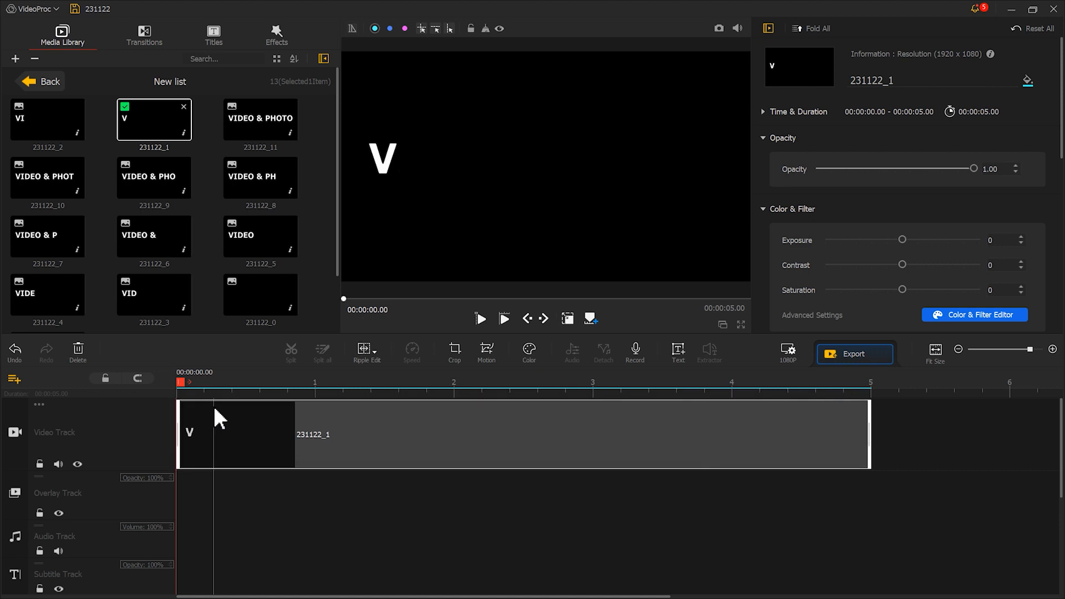
pyautogui.click(79, 351)
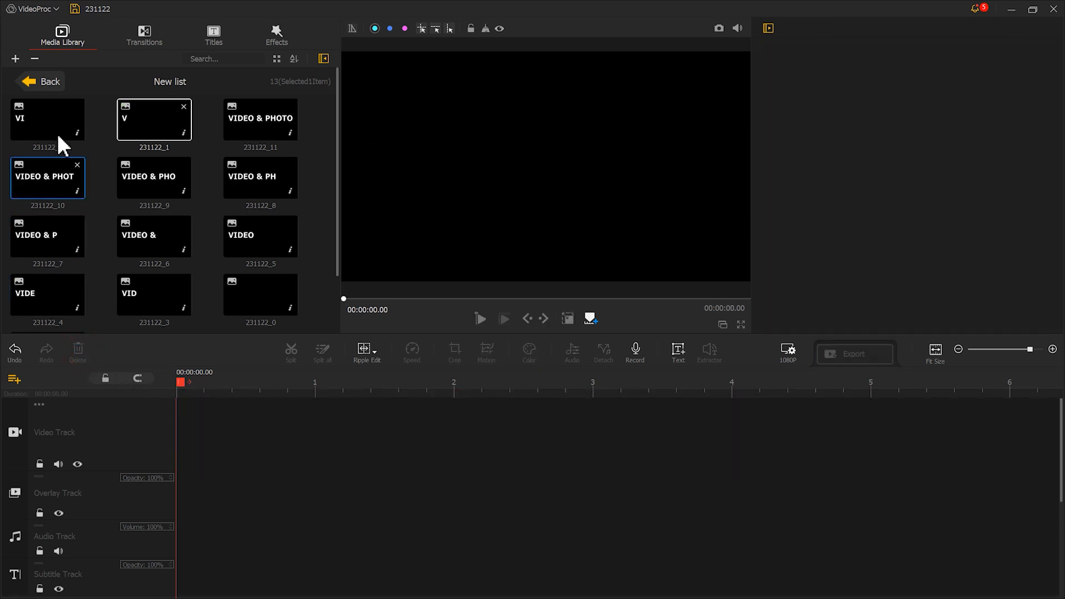
# Set the timeline's photo duration to a custom 0.034 seconds in the program settings.
pyautogui.click(35, 9)
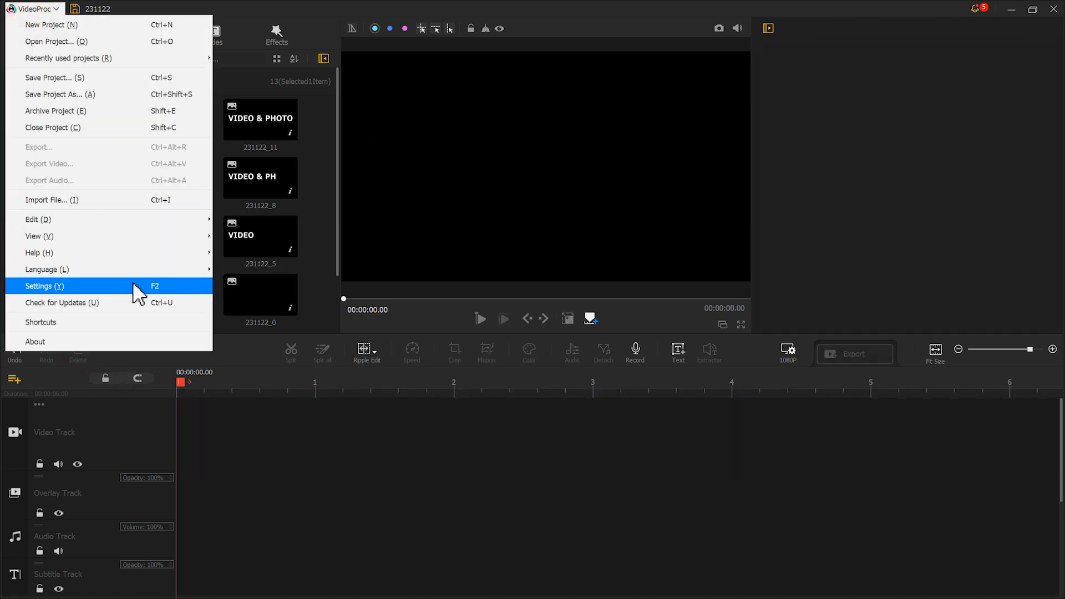
pyautogui.click(134, 286)
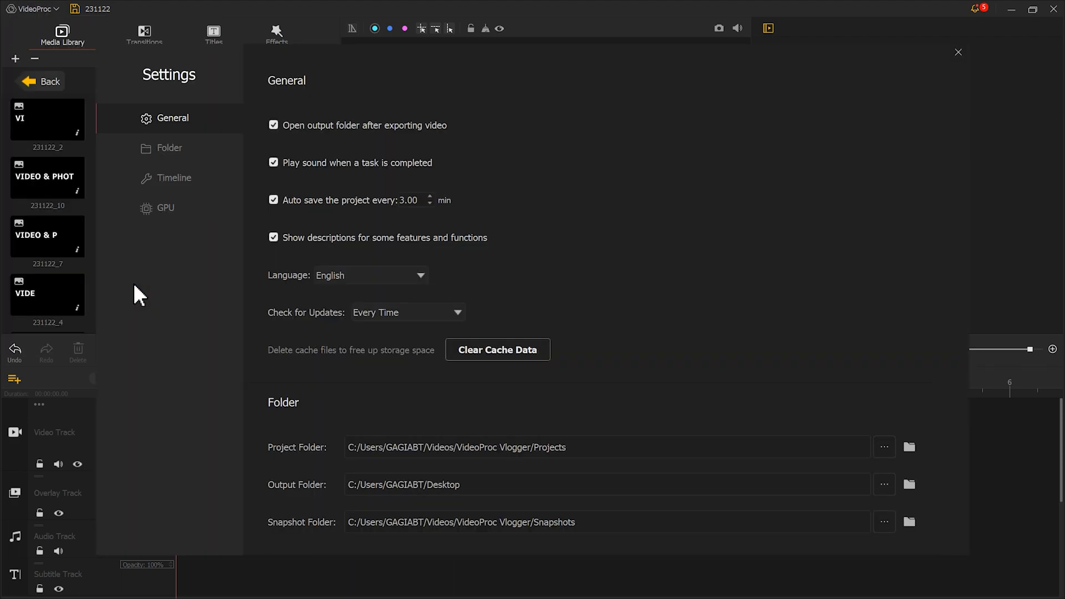
pyautogui.click(176, 178)
pyautogui.click(459, 203)
pyautogui.click(453, 217)
pyautogui.moveTo(507, 201); pyautogui.dragTo(486, 205)
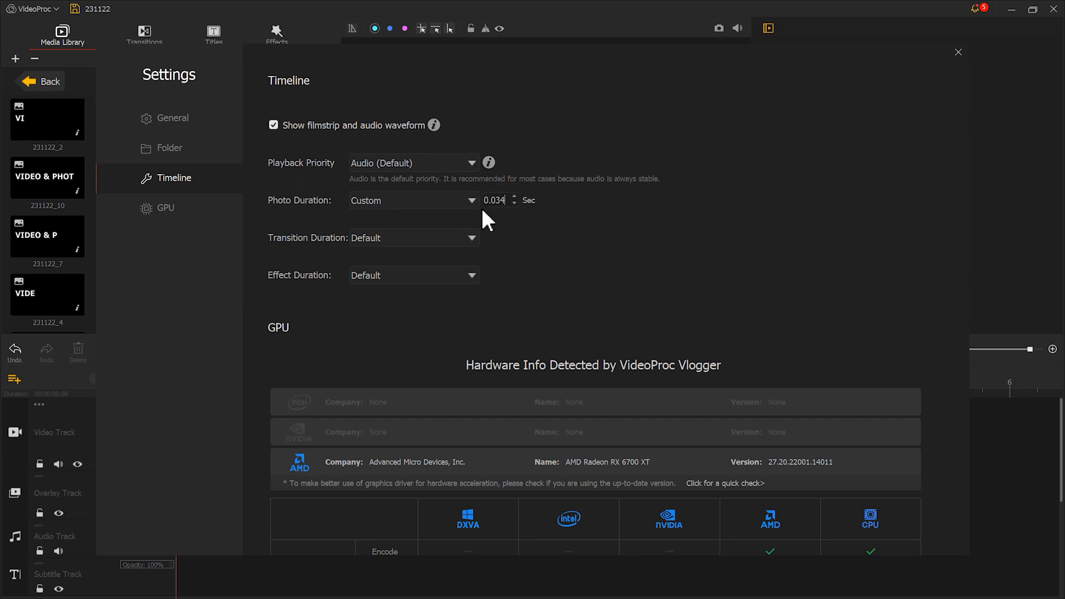
pyautogui.click(959, 52)
# Place snapshots 231122_1 through 231122_11 in order on the video track and play back the letter sequence.
pyautogui.moveTo(156, 127); pyautogui.dragTo(428, 388)
pyautogui.moveTo(47, 120); pyautogui.dragTo(205, 432)
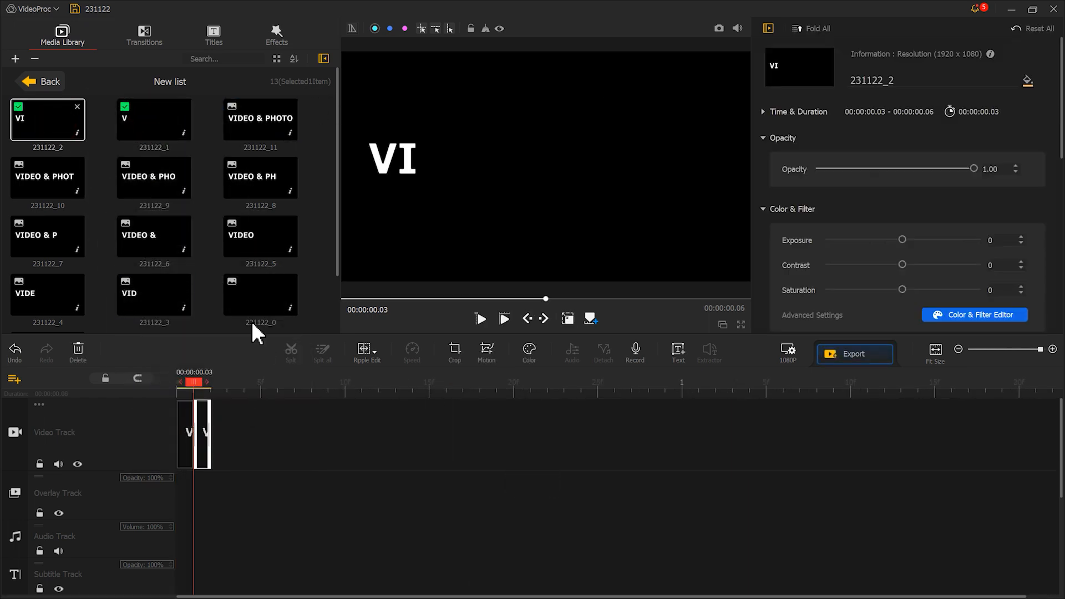
pyautogui.moveTo(154, 294); pyautogui.dragTo(257, 423)
pyautogui.moveTo(47, 293); pyautogui.dragTo(237, 410)
pyautogui.moveTo(260, 236); pyautogui.dragTo(295, 413)
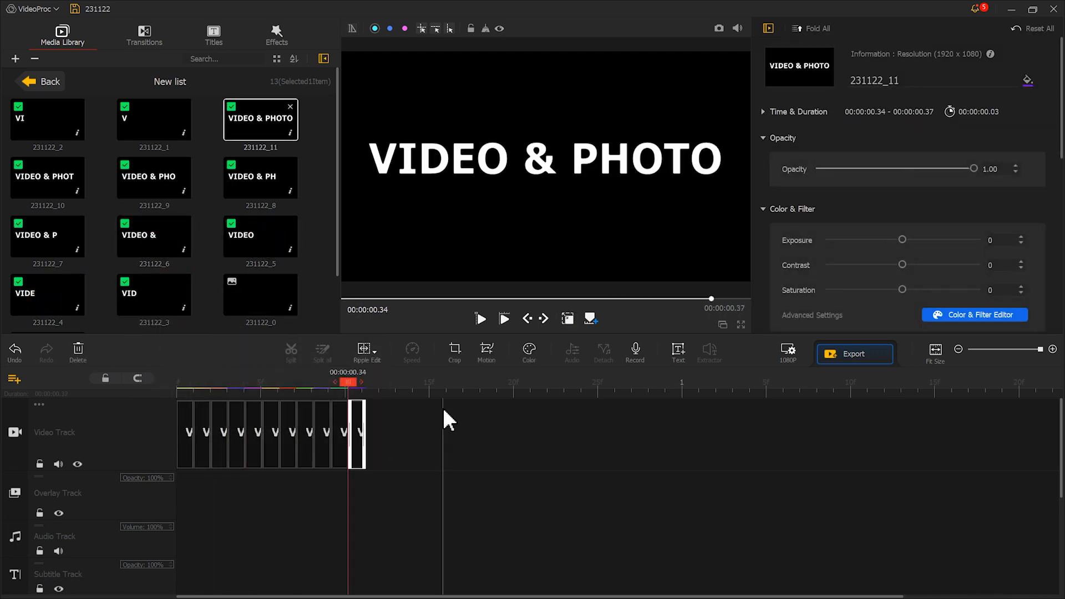
pyautogui.click(504, 318)
pyautogui.click(504, 317)
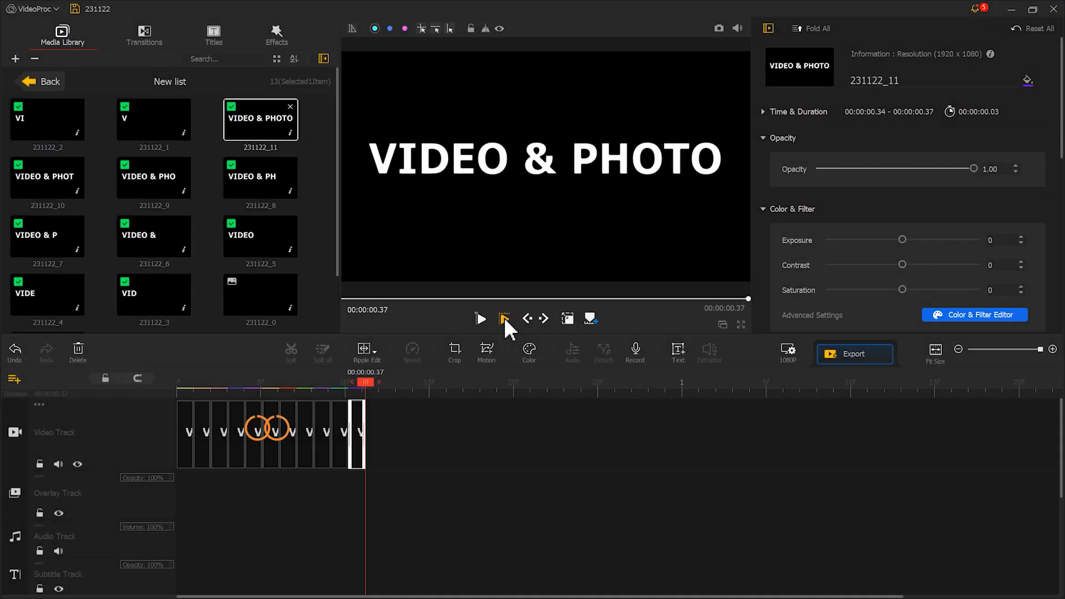
# Extend the VIDEO snapshot clip 231122_5 to end at about 0.34 on the timeline, and select the following clip 231122_6.
pyautogui.click(254, 432)
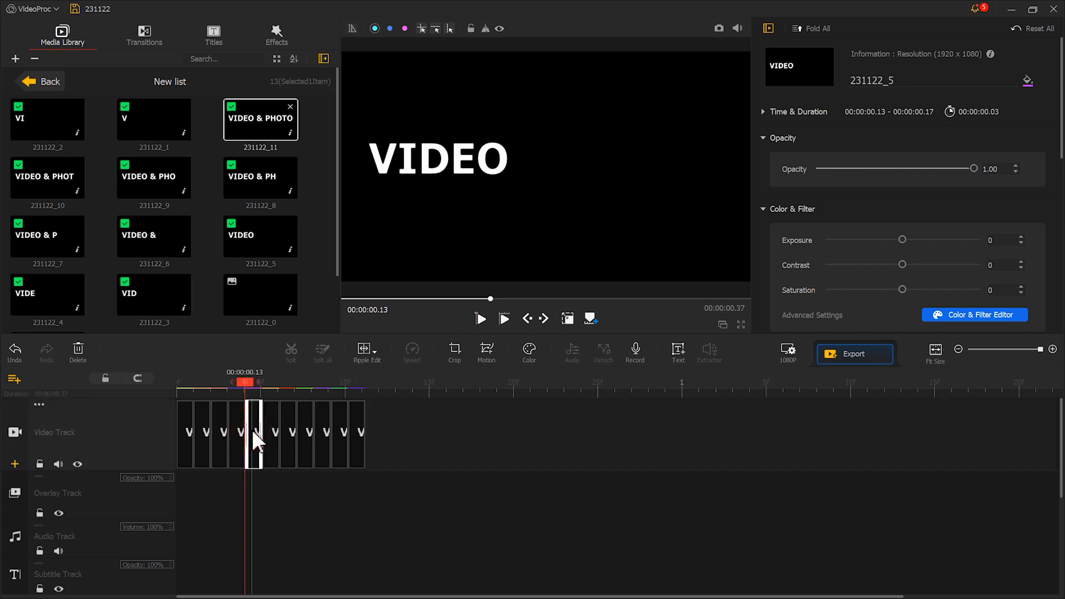
pyautogui.moveTo(262, 431); pyautogui.dragTo(349, 442)
pyautogui.click(358, 435)
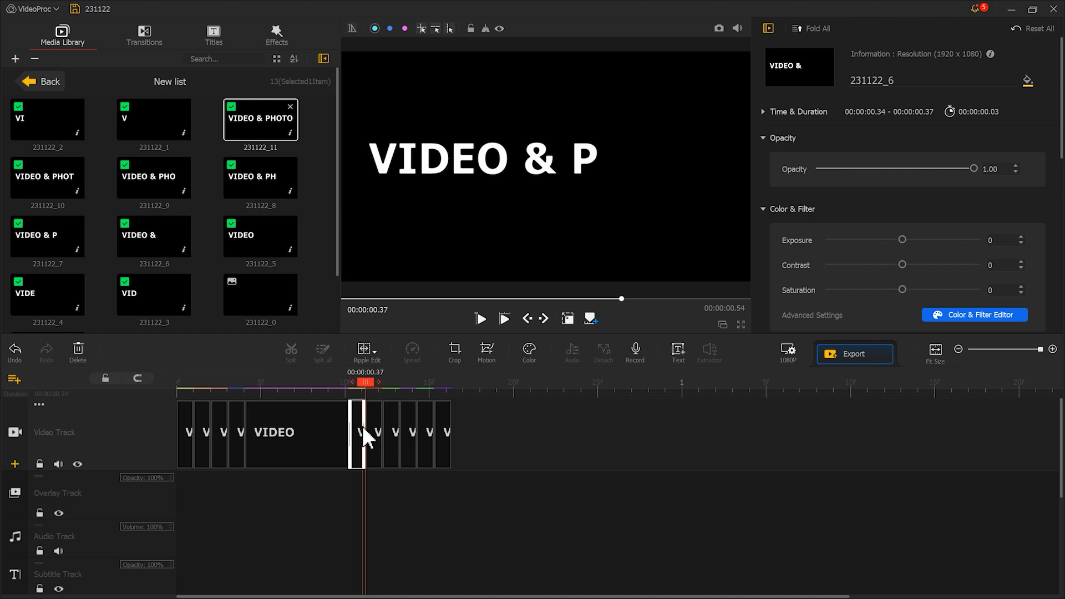
# Extend the VIDEO & snapshot clip 231122_6 to end at about 0.54 and play the sequence from the start.
pyautogui.moveTo(363, 428); pyautogui.dragTo(447, 438)
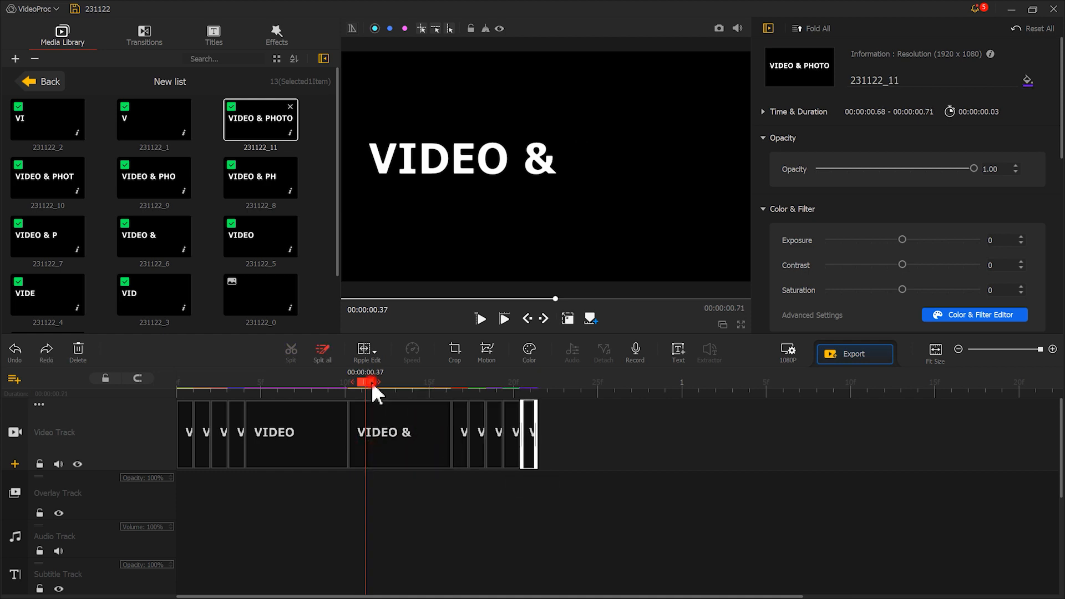
pyautogui.moveTo(371, 383); pyautogui.dragTo(143, 383)
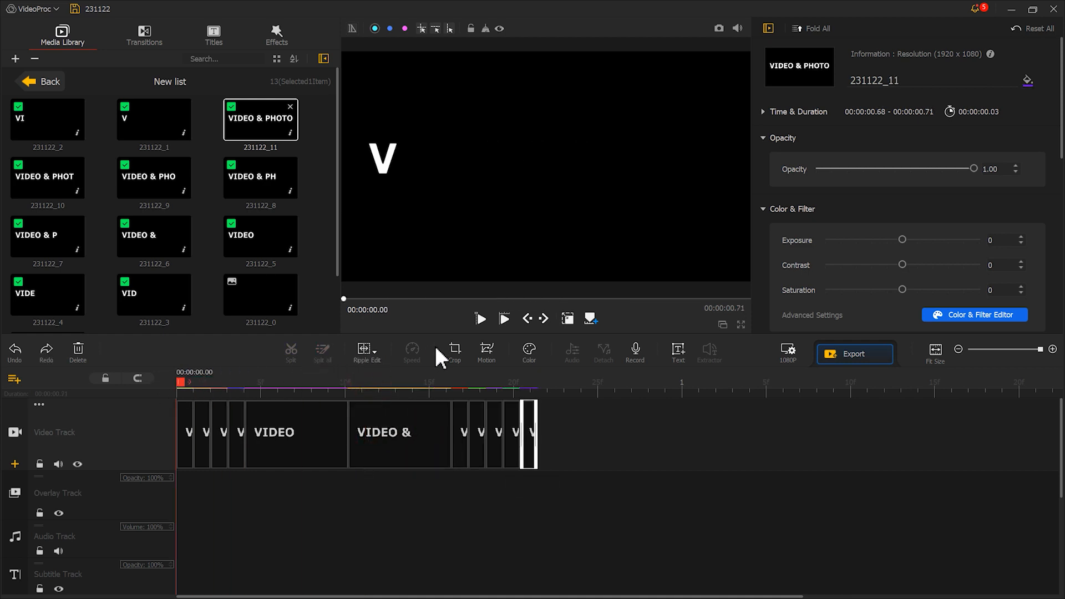
pyautogui.click(480, 319)
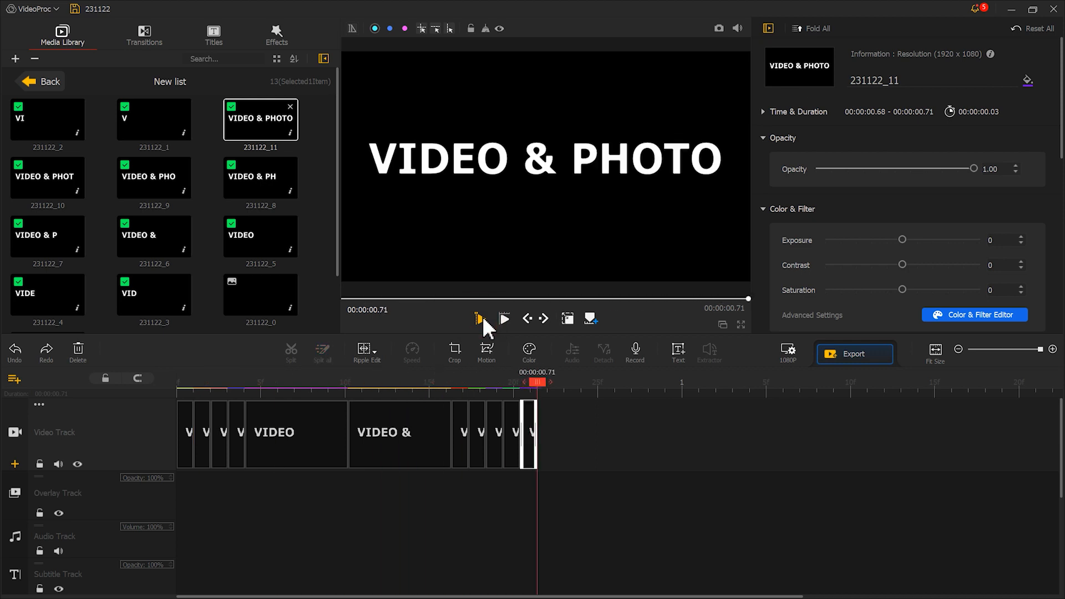
# Extend the final VIDEO & PHOTO snapshot clip 231122_11 to end at about 4.99 and export the sequence.
pyautogui.click(528, 426)
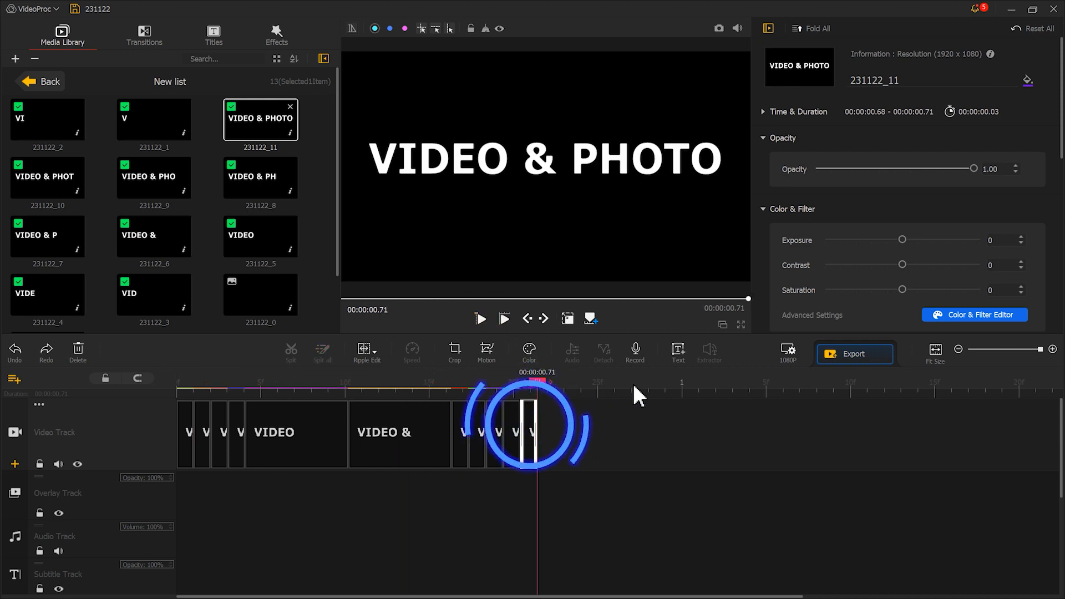
pyautogui.moveTo(705, 392); pyautogui.dragTo(294, 391)
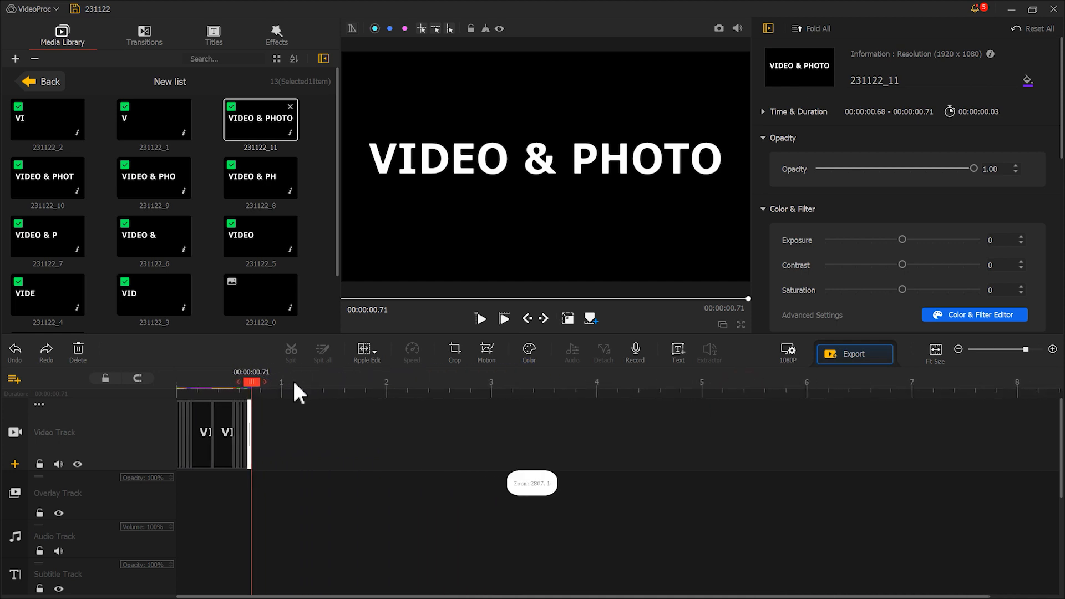
pyautogui.moveTo(250, 422); pyautogui.dragTo(704, 424)
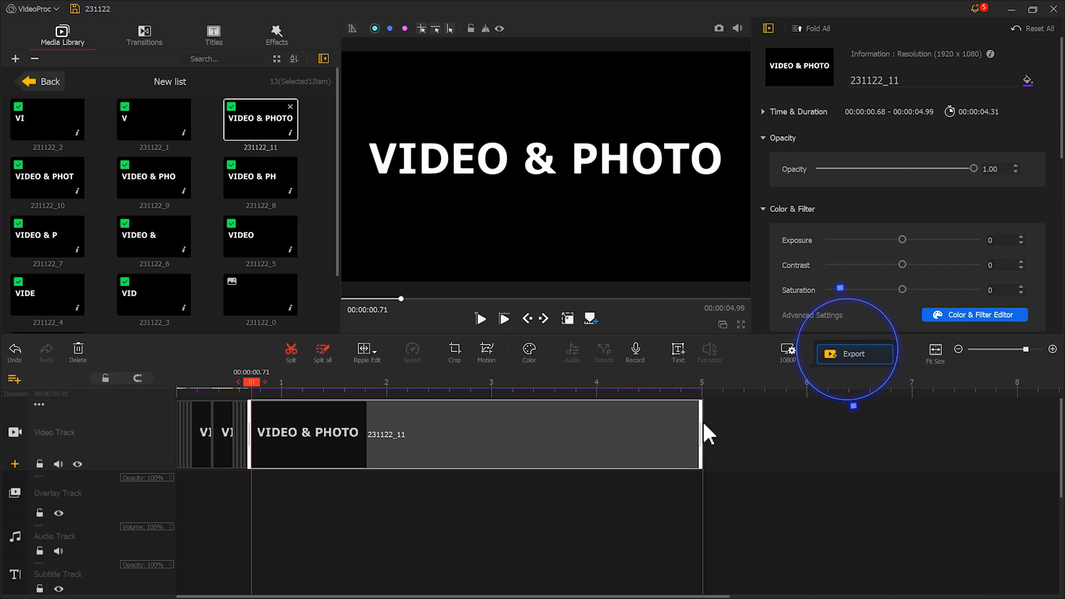
pyautogui.click(832, 352)
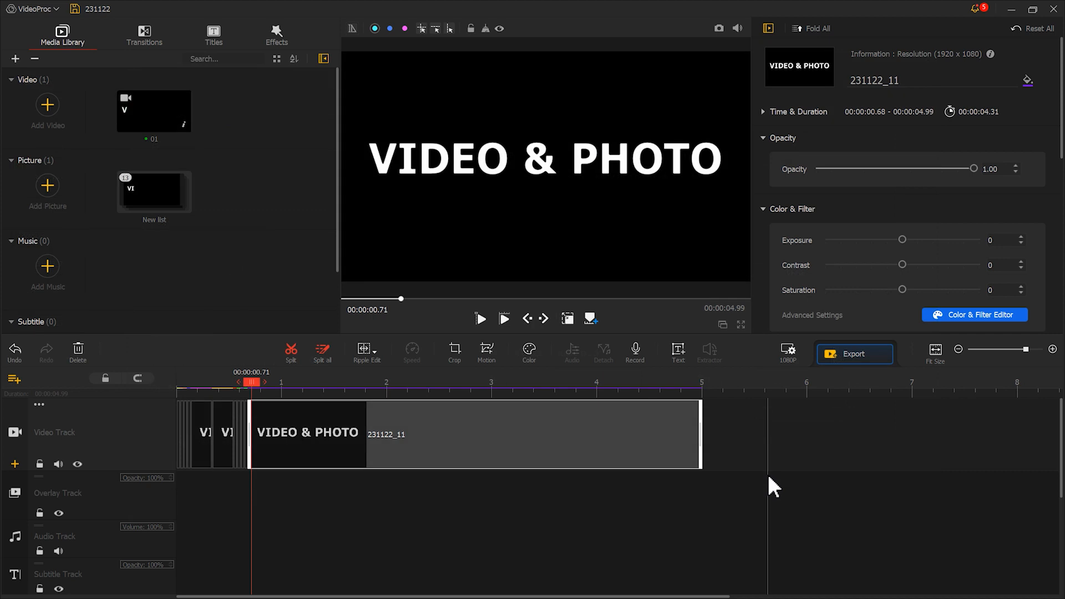
# Delete all snapshot clips from the timeline and place video 01 at the start of the video track.
pyautogui.moveTo(765, 470); pyautogui.dragTo(132, 410)
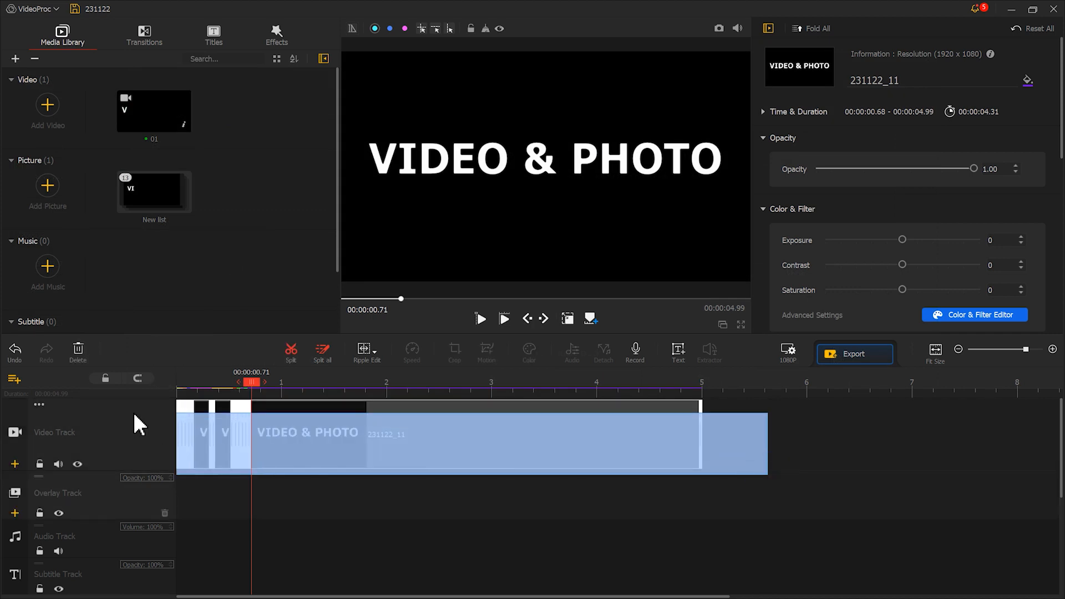
pyautogui.click(77, 350)
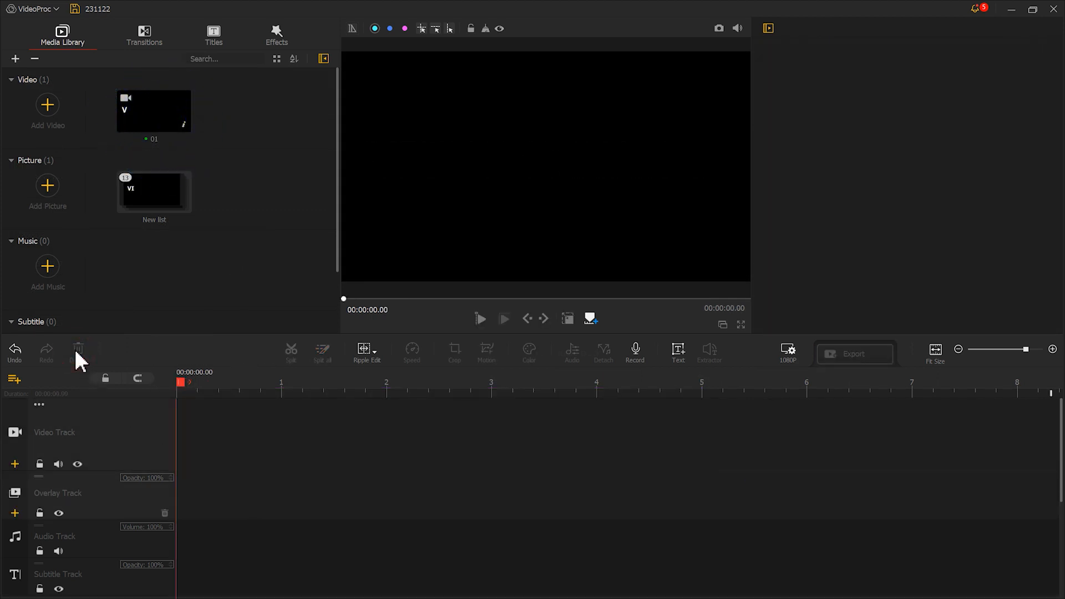
pyautogui.moveTo(154, 111); pyautogui.dragTo(228, 427)
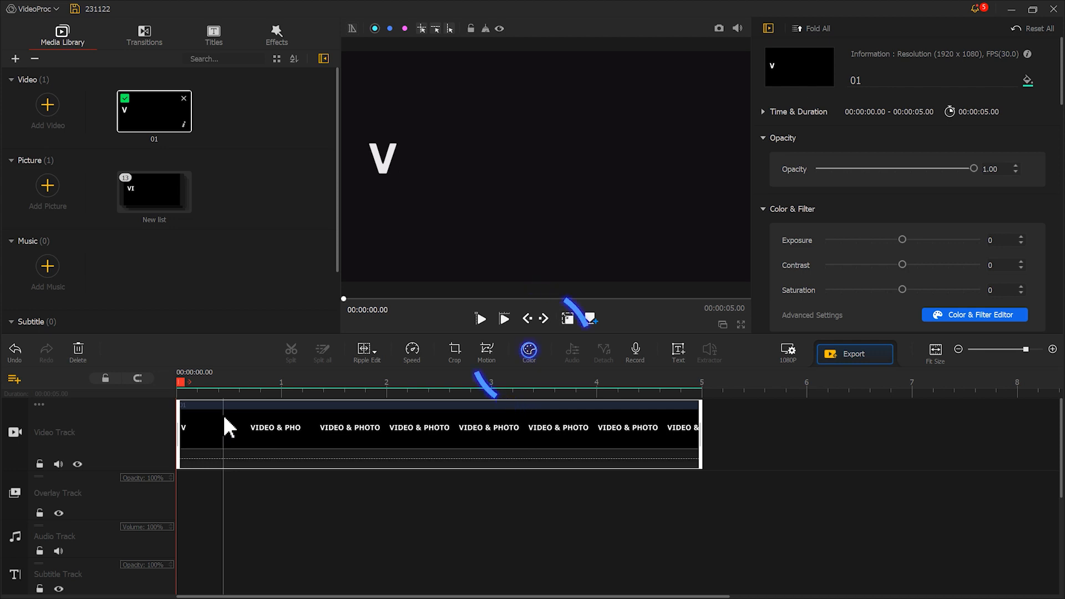
# Recolor clip 01 with temperature -100, tint 100 and a yellow HSL hue of 37 in the color editor.
pyautogui.click(530, 349)
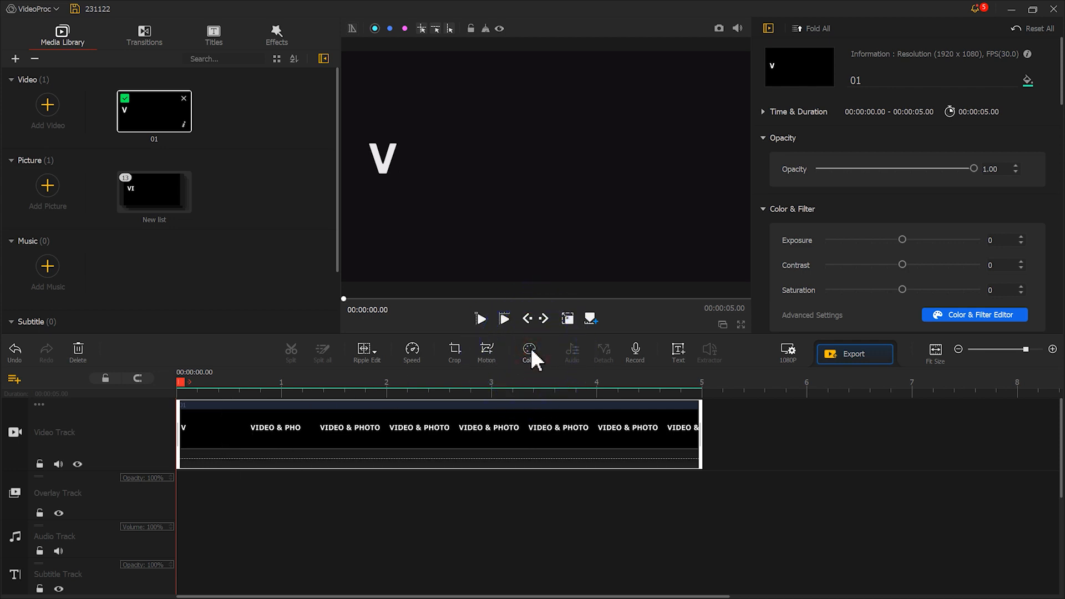
pyautogui.moveTo(852, 182); pyautogui.dragTo(755, 194)
pyautogui.moveTo(852, 207); pyautogui.dragTo(940, 217)
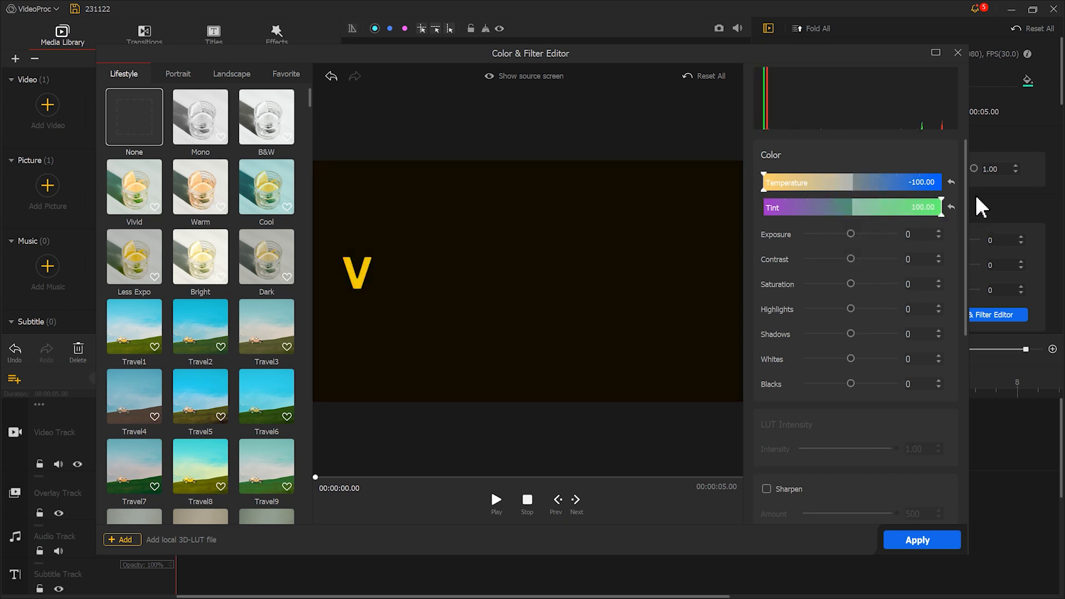
pyautogui.moveTo(970, 198); pyautogui.dragTo(965, 338)
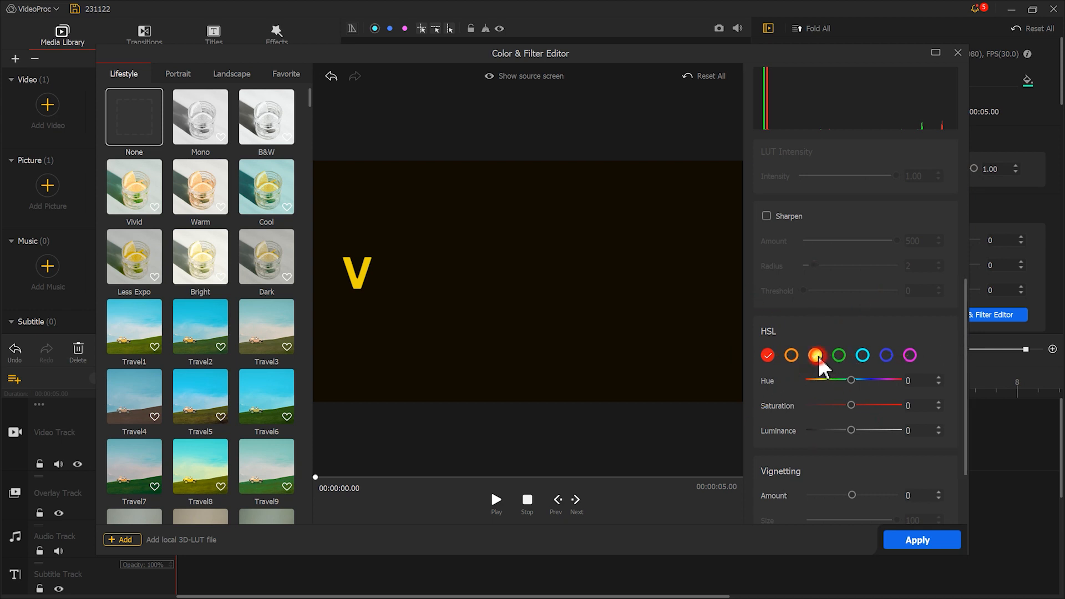
pyautogui.moveTo(852, 381); pyautogui.dragTo(869, 381)
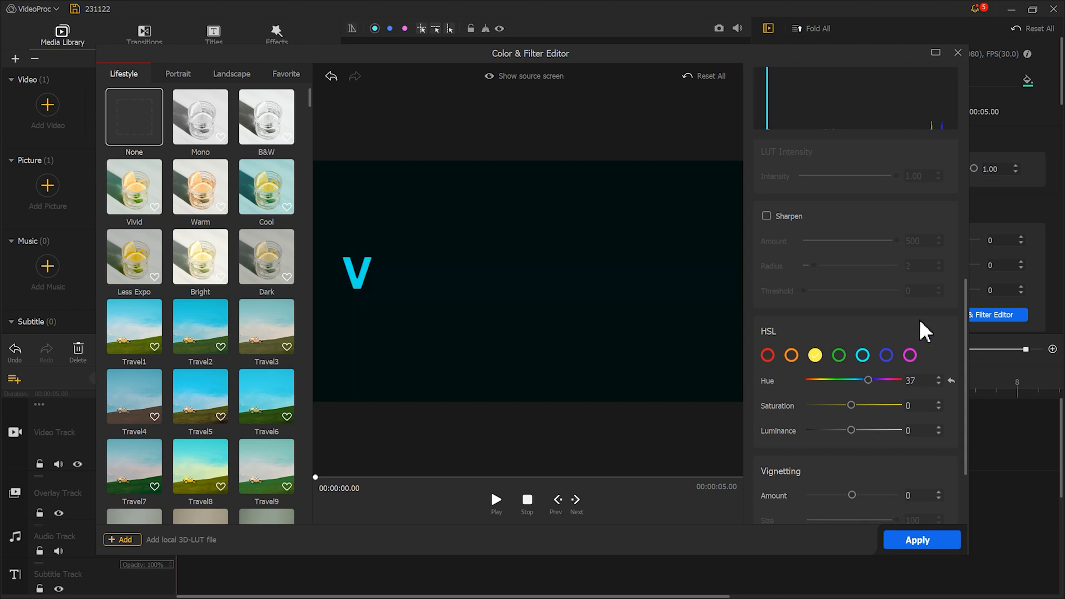
# Set the contrast of clip 01 to 44 and apply the color adjustments.
pyautogui.moveTo(963, 315); pyautogui.dragTo(972, 185)
pyautogui.moveTo(850, 239); pyautogui.dragTo(862, 240)
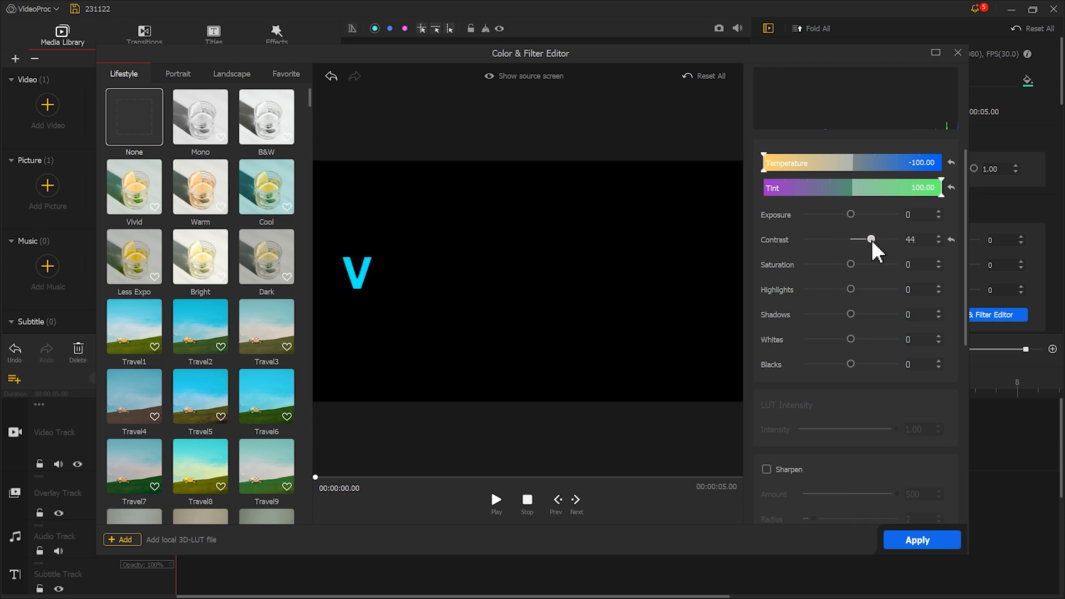
pyautogui.click(944, 538)
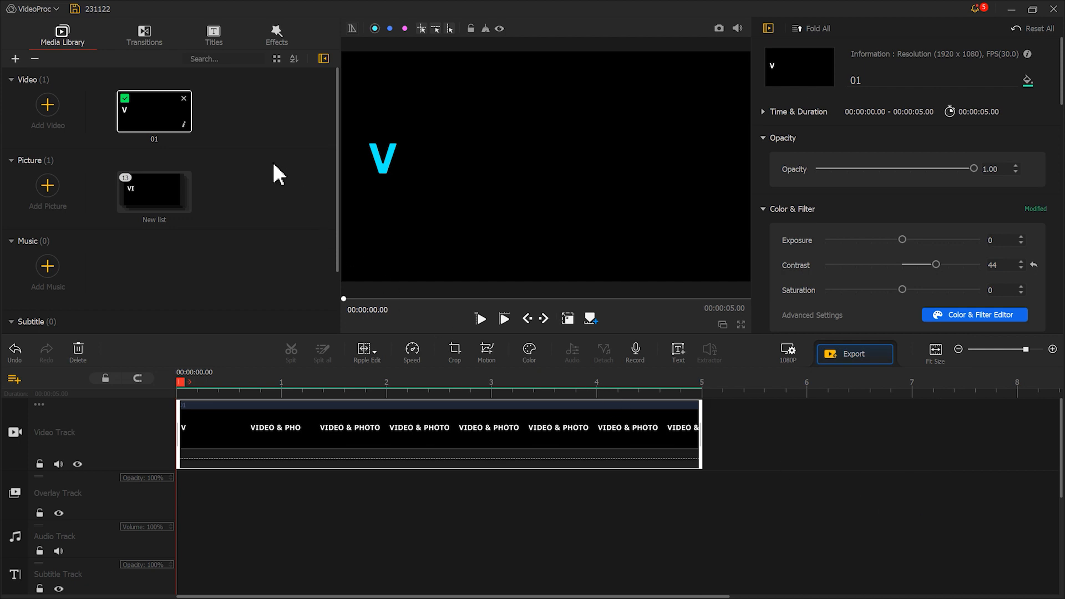
# Place another copy of video 01 at the start of the overlay track and fit it to the screen height.
pyautogui.moveTo(176, 134); pyautogui.dragTo(181, 510)
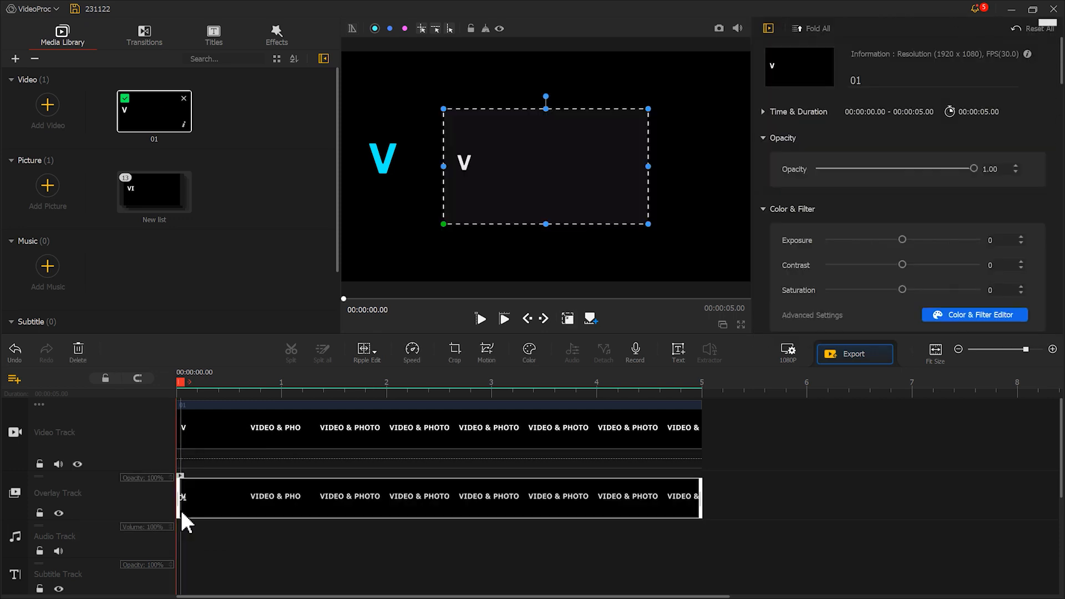
pyautogui.moveTo(1060, 63); pyautogui.dragTo(1062, 161)
pyautogui.click(958, 222)
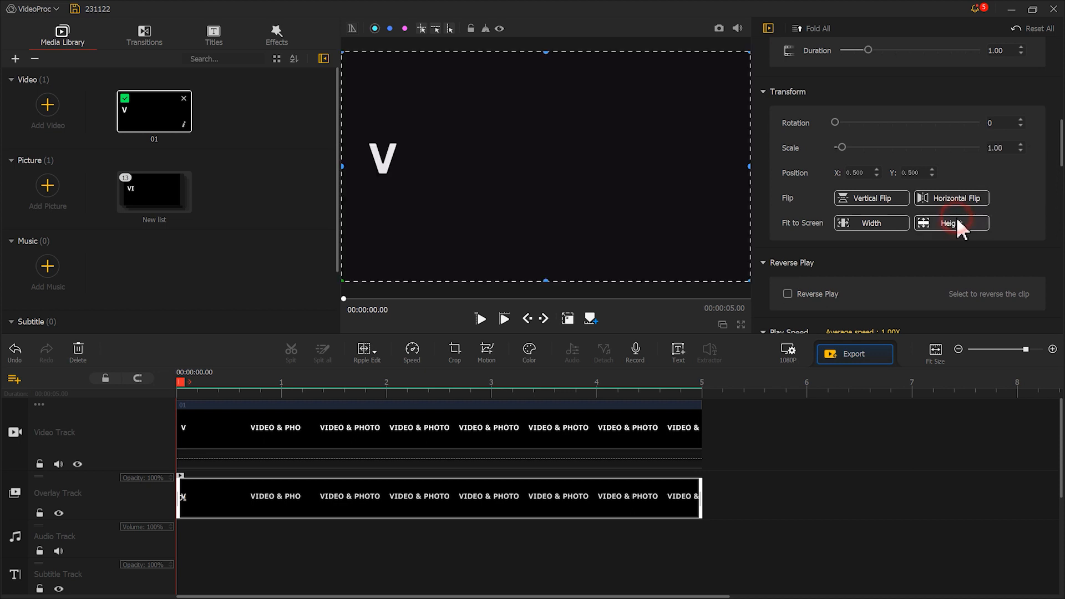
# Set the overlay clip's blend mode to Lighten and shift the clip to start at about 0.06 seconds.
pyautogui.moveTo(1062, 162); pyautogui.dragTo(1061, 316)
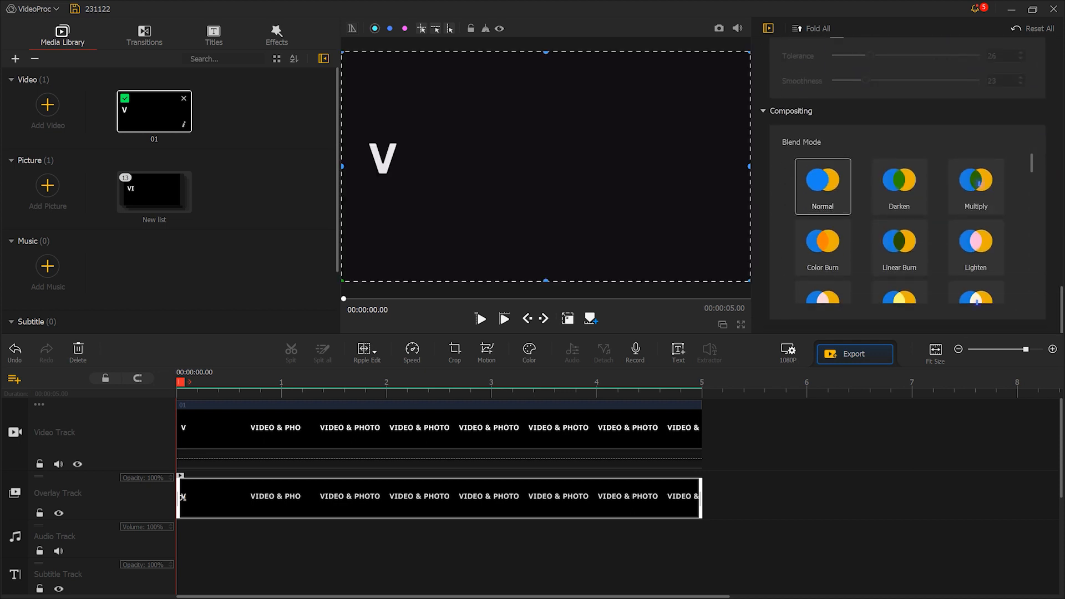
pyautogui.click(992, 266)
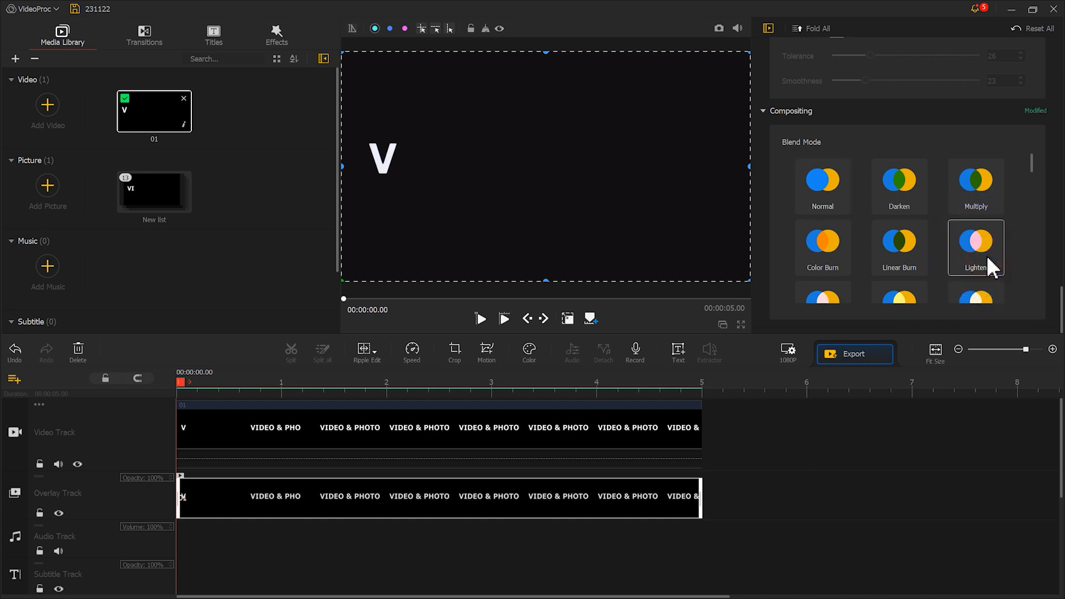
pyautogui.moveTo(187, 387); pyautogui.dragTo(216, 389)
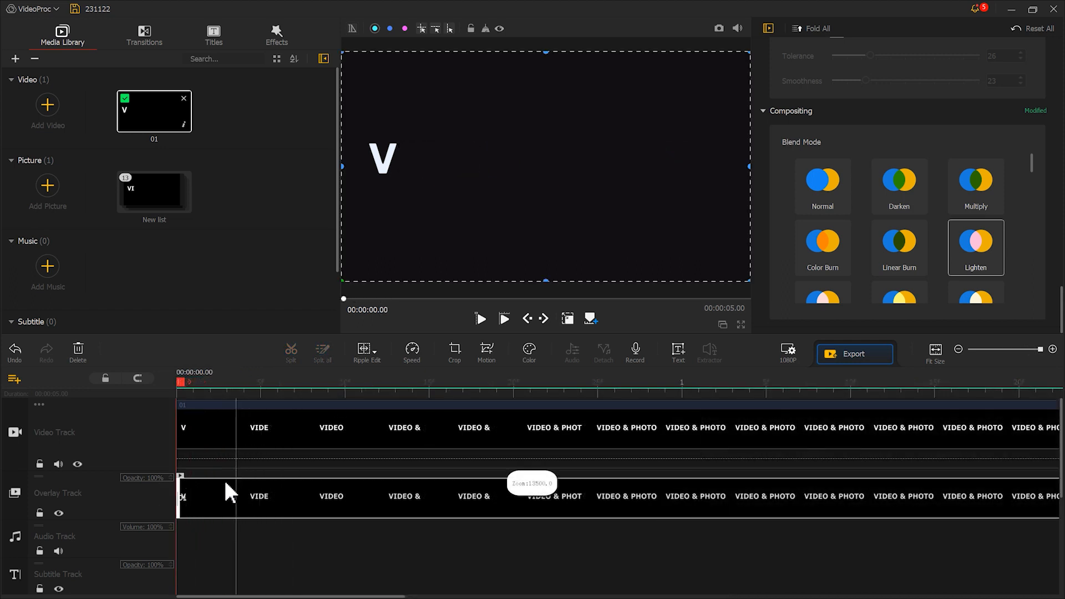
pyautogui.moveTo(208, 495); pyautogui.dragTo(241, 494)
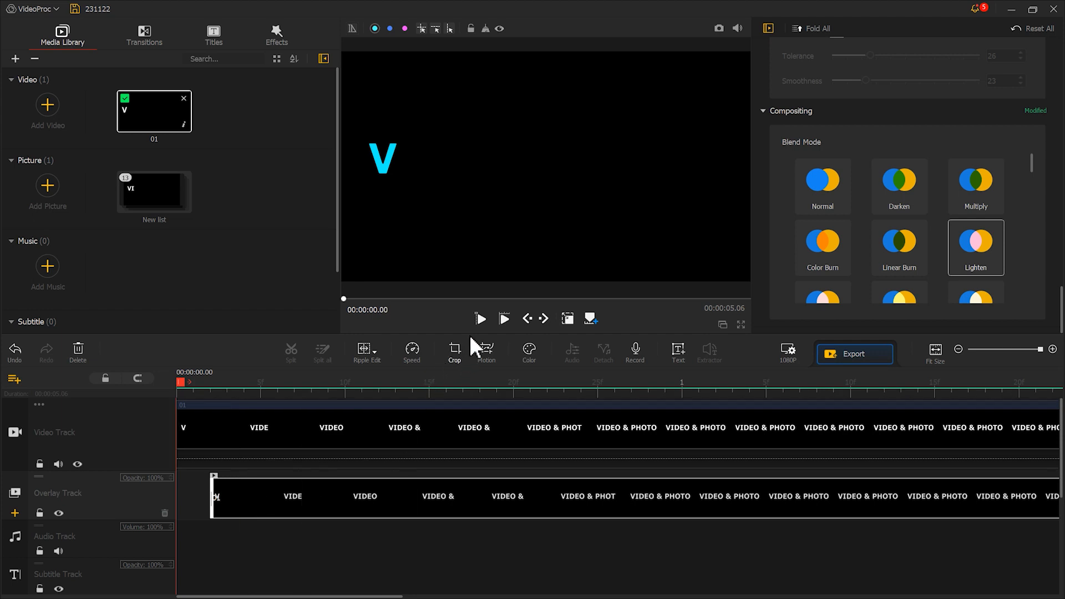
# Play back the title with the delayed overlay from the start and export the composition.
pyautogui.click(480, 319)
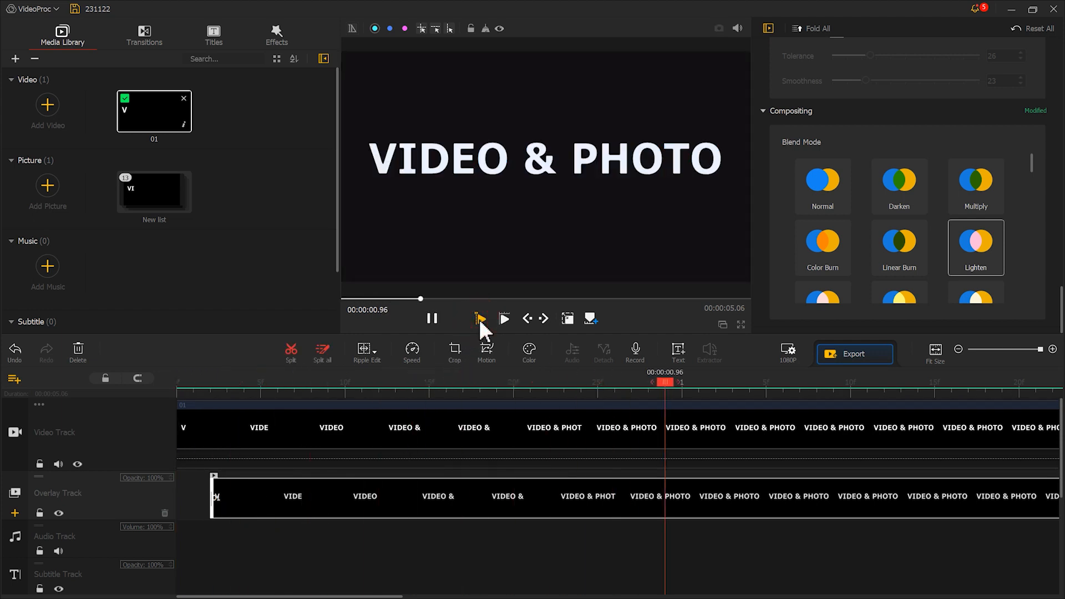
pyautogui.click(431, 318)
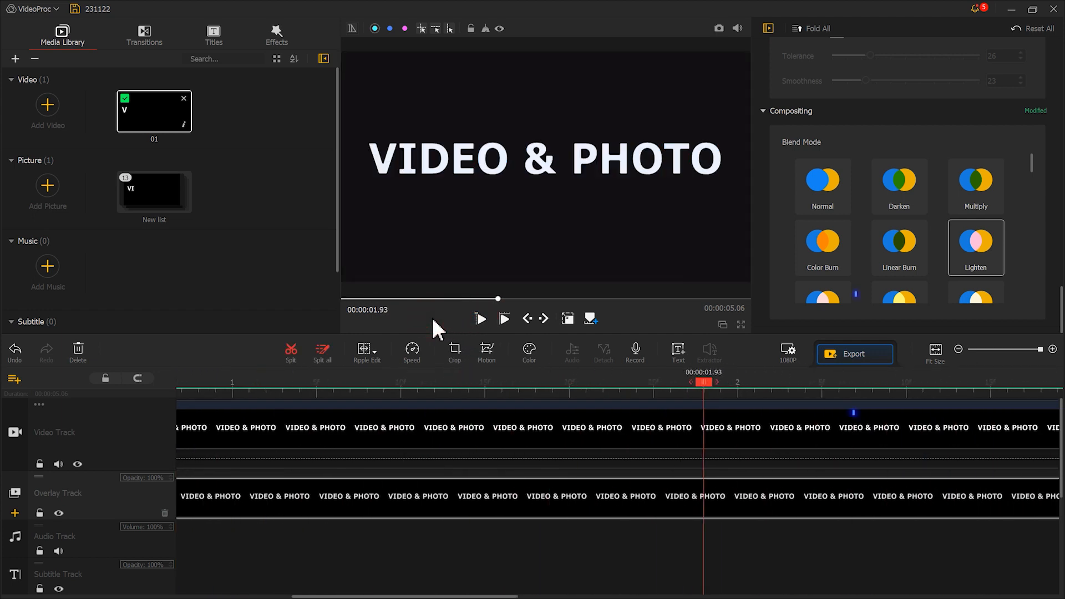
pyautogui.click(857, 357)
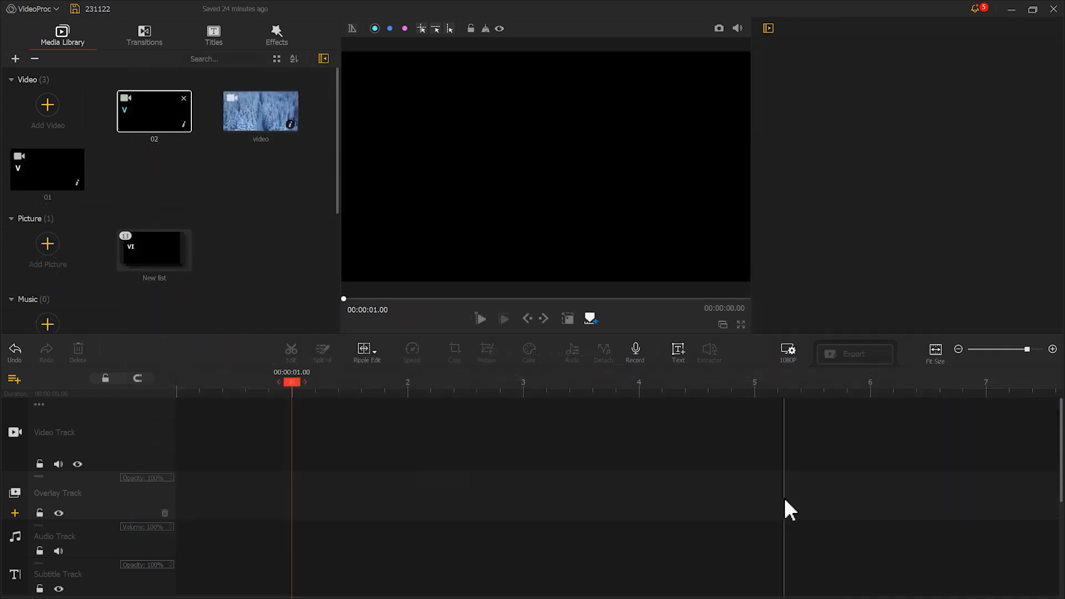
# Place the snowy forest footage on the video track and clip 02 on the overlay track at about 1.03.
pyautogui.moveTo(274, 128); pyautogui.dragTo(273, 415)
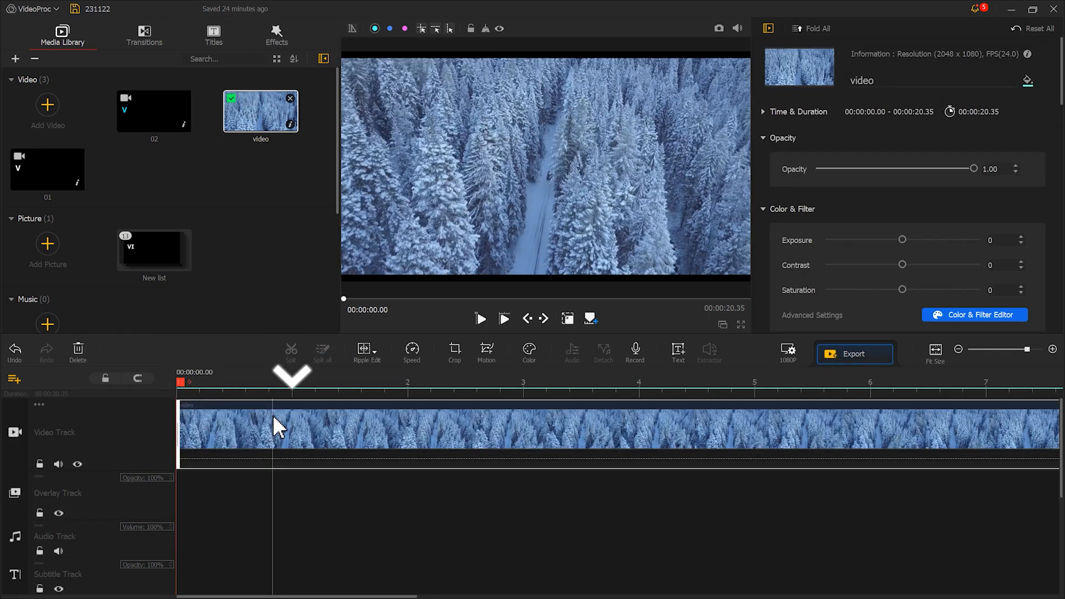
pyautogui.moveTo(146, 118); pyautogui.dragTo(305, 503)
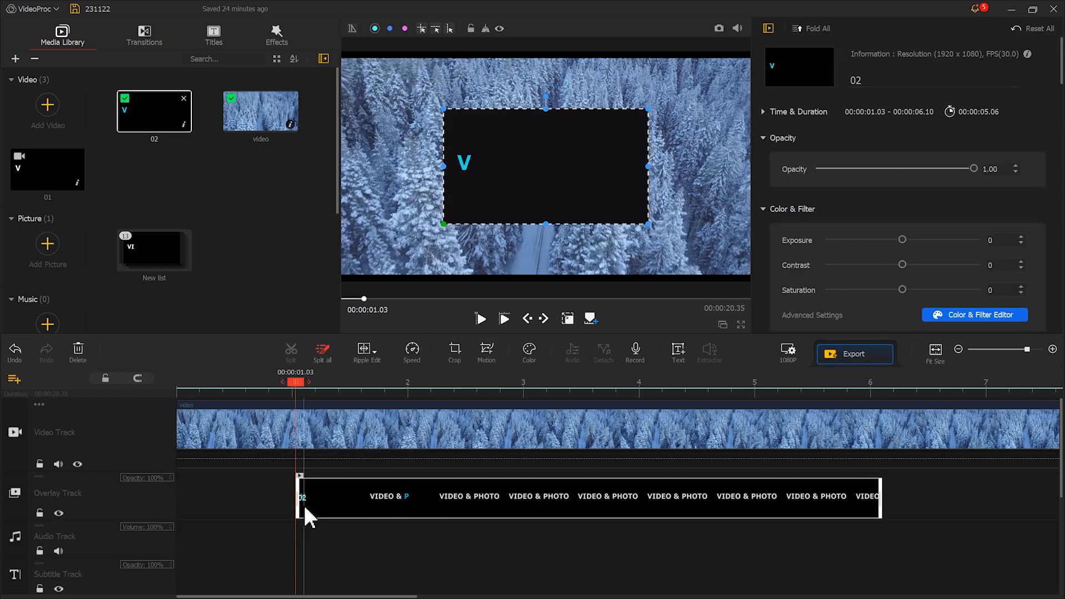
# Set the contrast of overlay clip 02 to 32 in the color editor and apply it.
pyautogui.click(527, 354)
pyautogui.moveTo(851, 265); pyautogui.dragTo(865, 265)
pyautogui.click(917, 540)
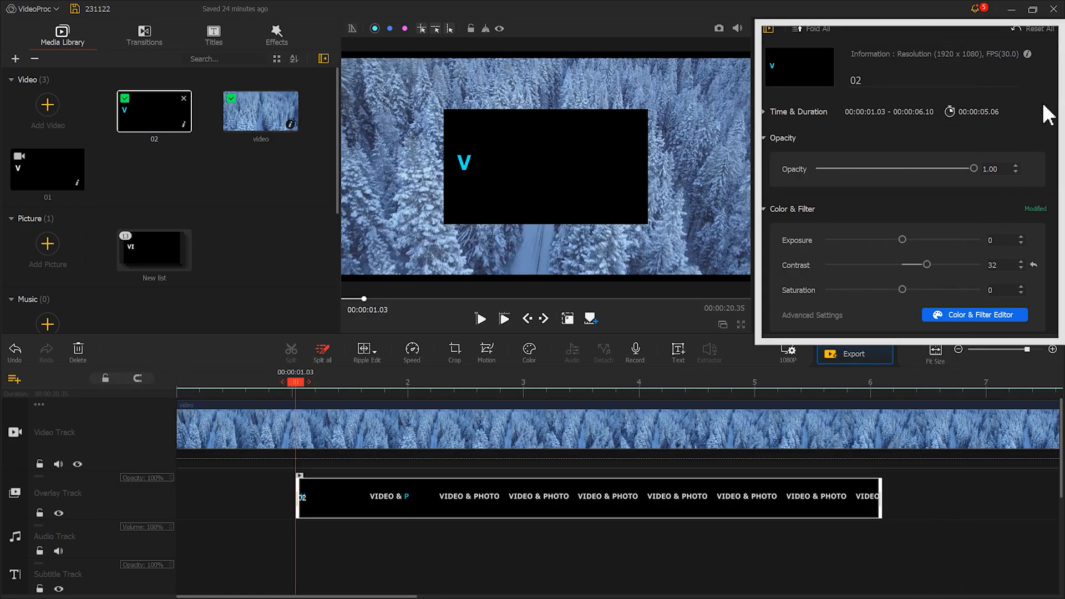
# Fit overlay clip 02 to the screen height and set its blend mode to Lighten.
pyautogui.moveTo(1060, 84); pyautogui.dragTo(1053, 170)
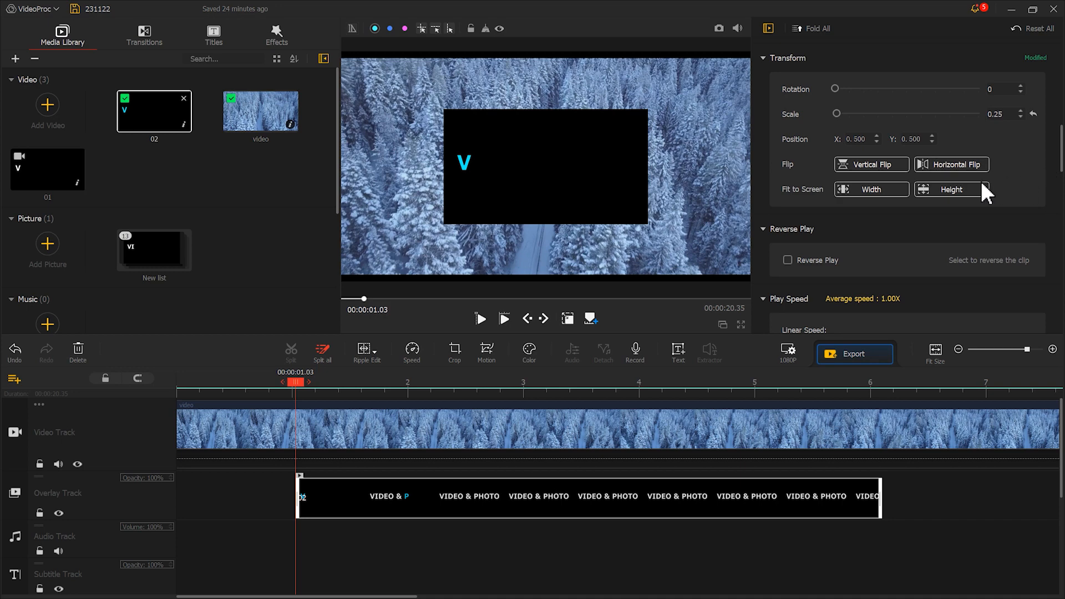
pyautogui.click(951, 189)
pyautogui.moveTo(1059, 166); pyautogui.dragTo(1055, 350)
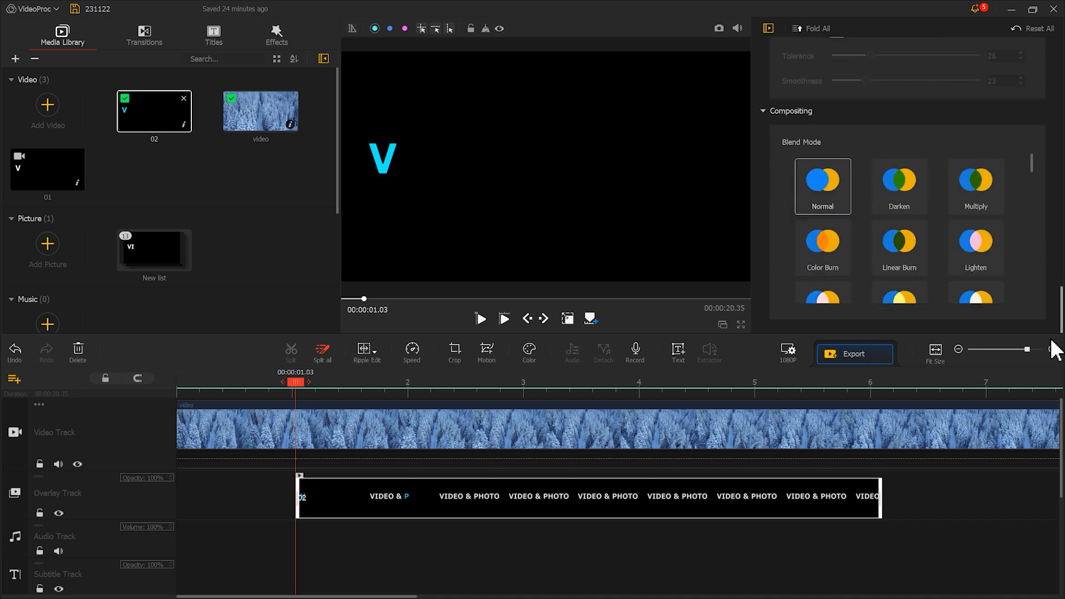
pyautogui.click(980, 258)
# Play back the typewriter title over the forest footage from near the start of the timeline.
pyautogui.moveTo(294, 383); pyautogui.dragTo(185, 383)
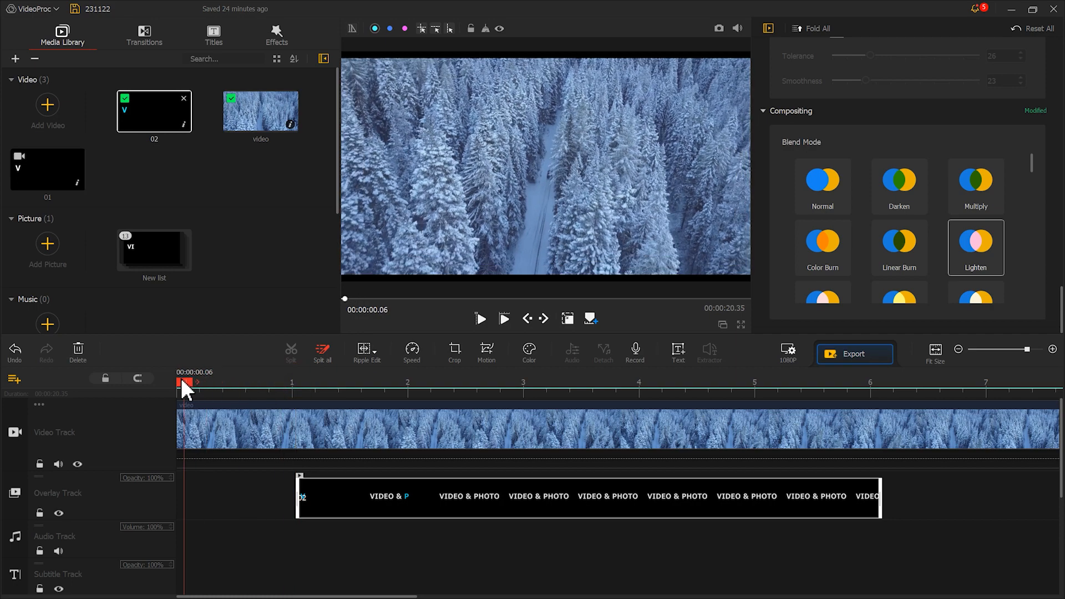
pyautogui.click(482, 325)
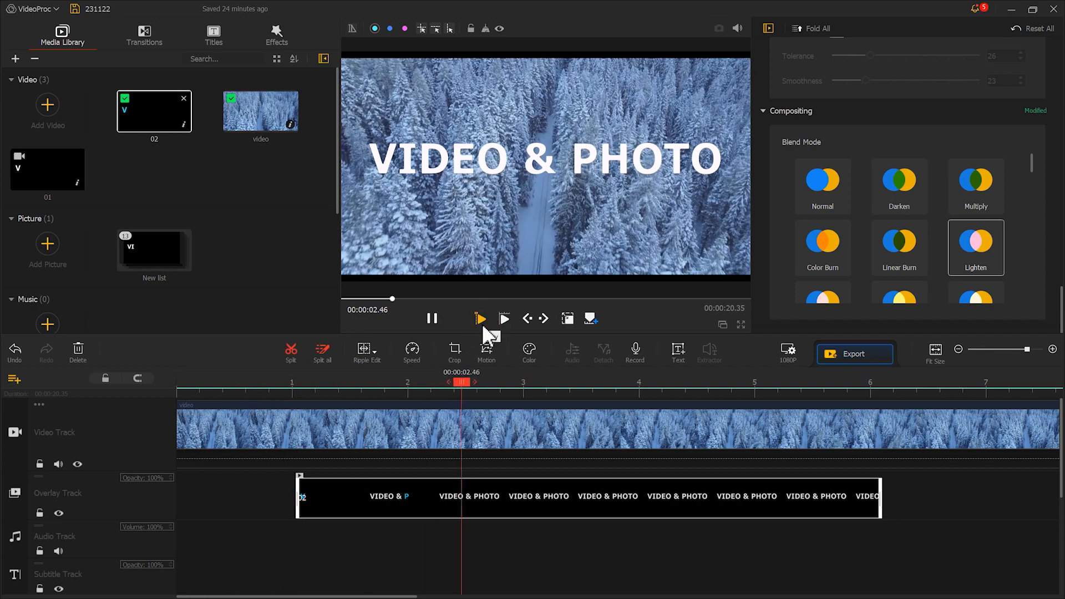
pyautogui.click(432, 319)
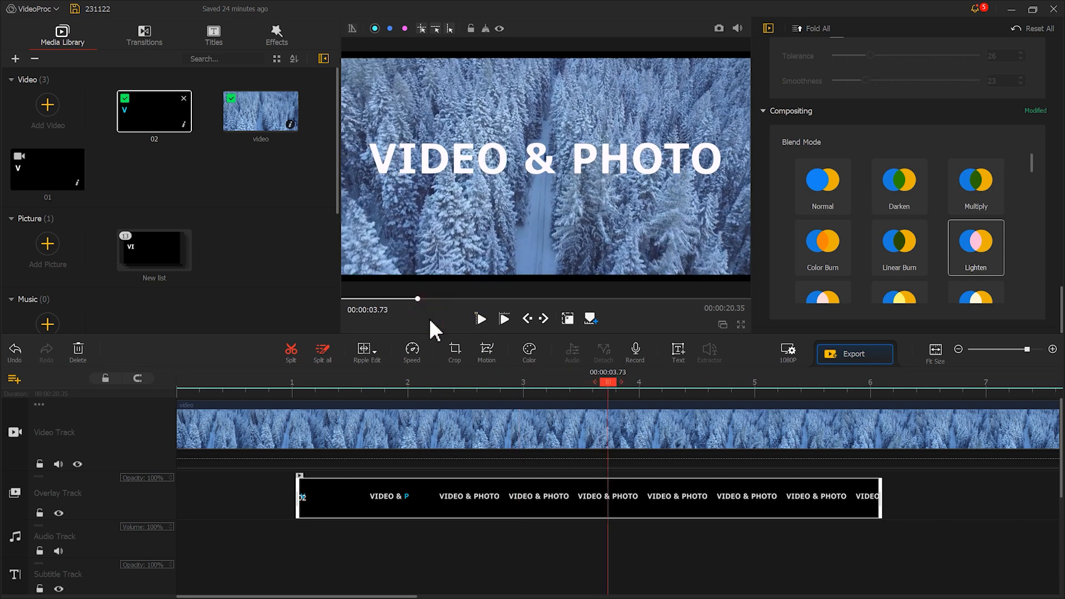
# Add a motion keyframe at the start of overlay clip 02 with a 1462x822 frame centred at (578,573) around the cyan V.
pyautogui.click(487, 351)
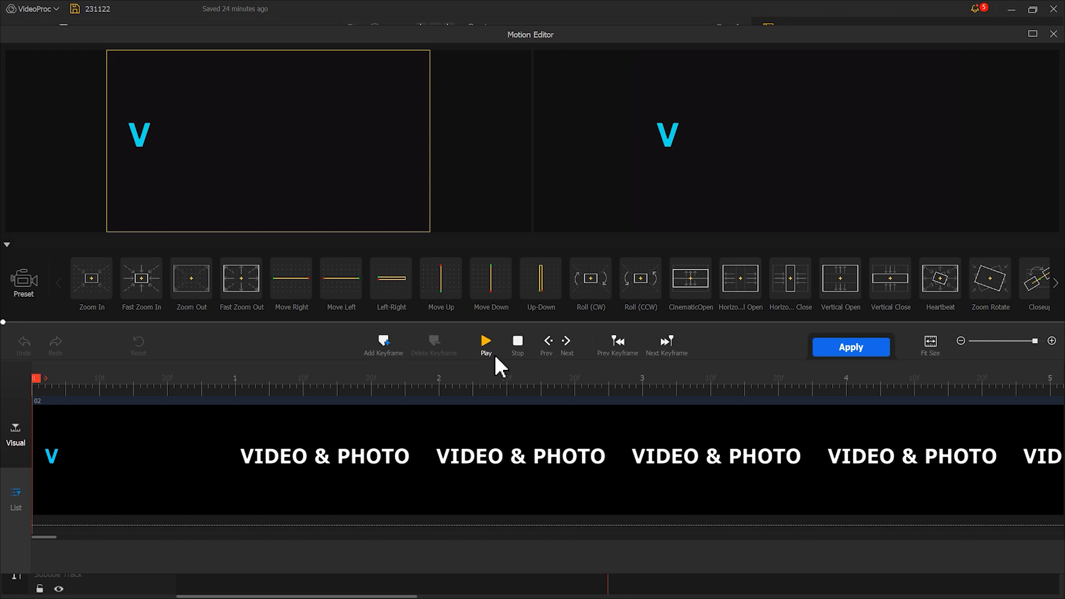
pyautogui.click(391, 344)
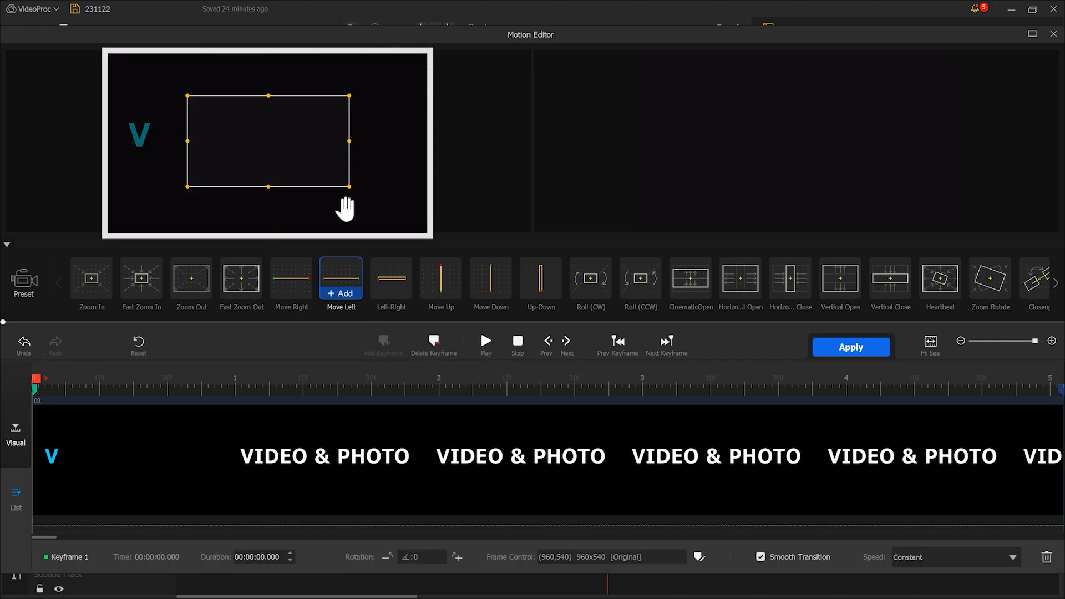
pyautogui.moveTo(318, 141); pyautogui.dragTo(257, 110)
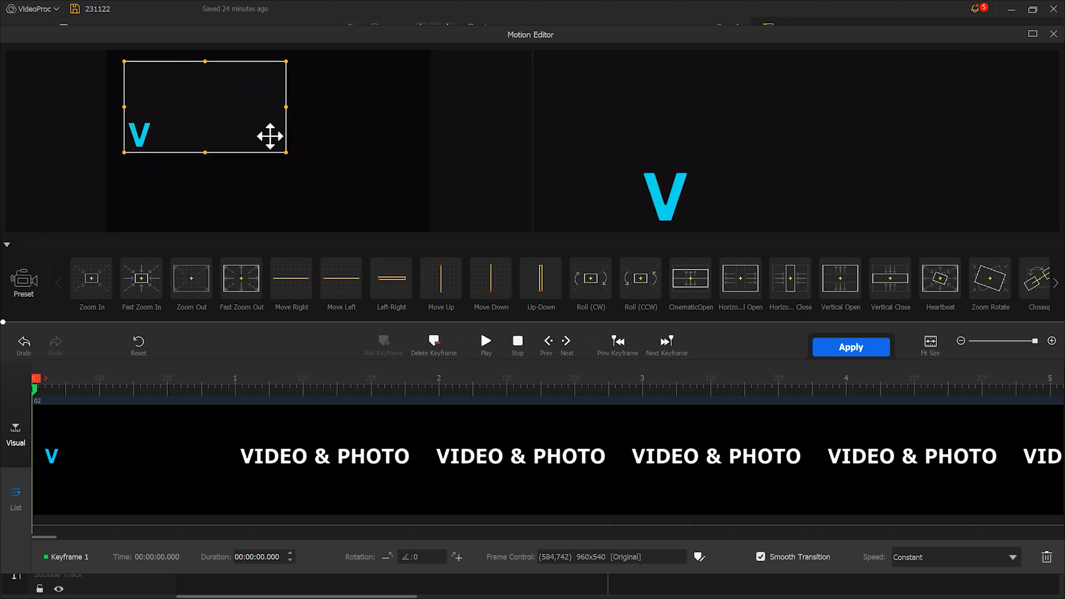
pyautogui.moveTo(287, 153); pyautogui.dragTo(371, 203)
pyautogui.moveTo(335, 160); pyautogui.dragTo(293, 163)
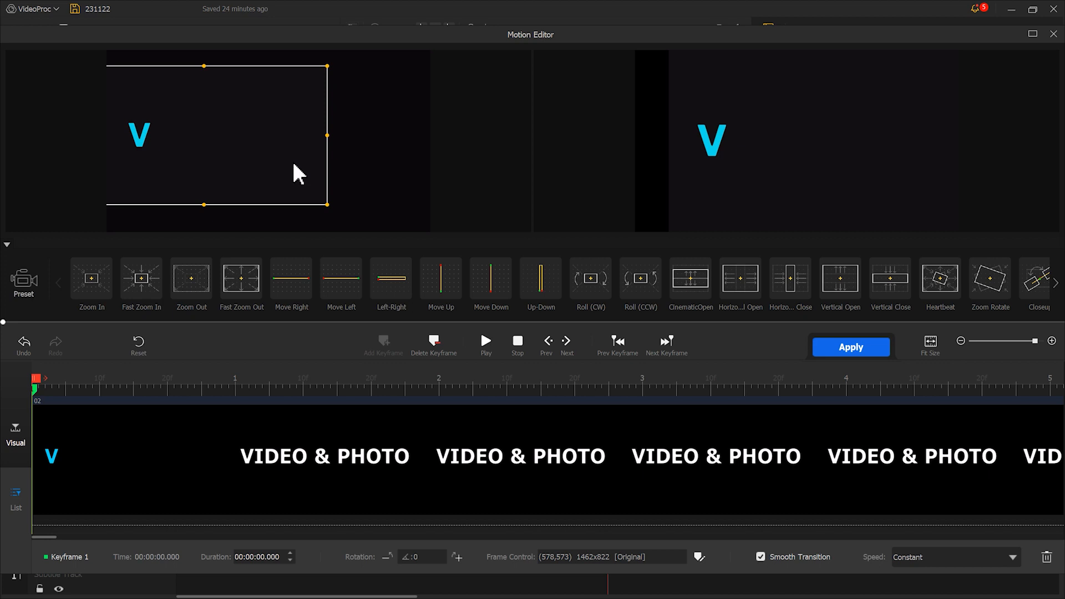
# Add a Speed Down keyframe at 0.33 with the frame shifted to (731,571), and a third keyframe holding that frame at 0.56.
pyautogui.moveTo(36, 381); pyautogui.dragTo(107, 387)
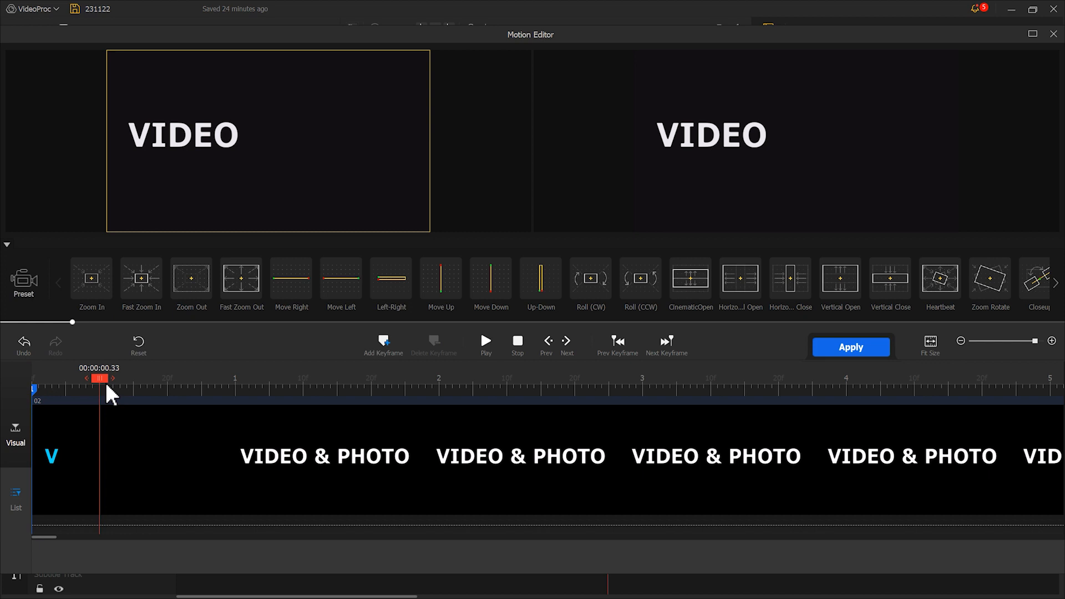
pyautogui.click(384, 341)
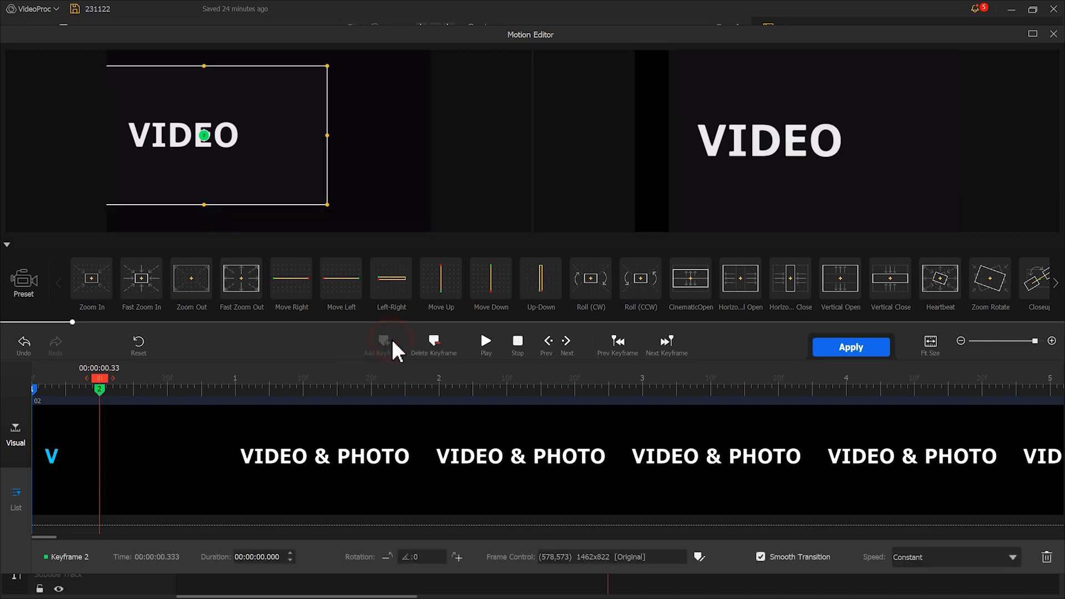
pyautogui.moveTo(250, 178); pyautogui.dragTo(275, 183)
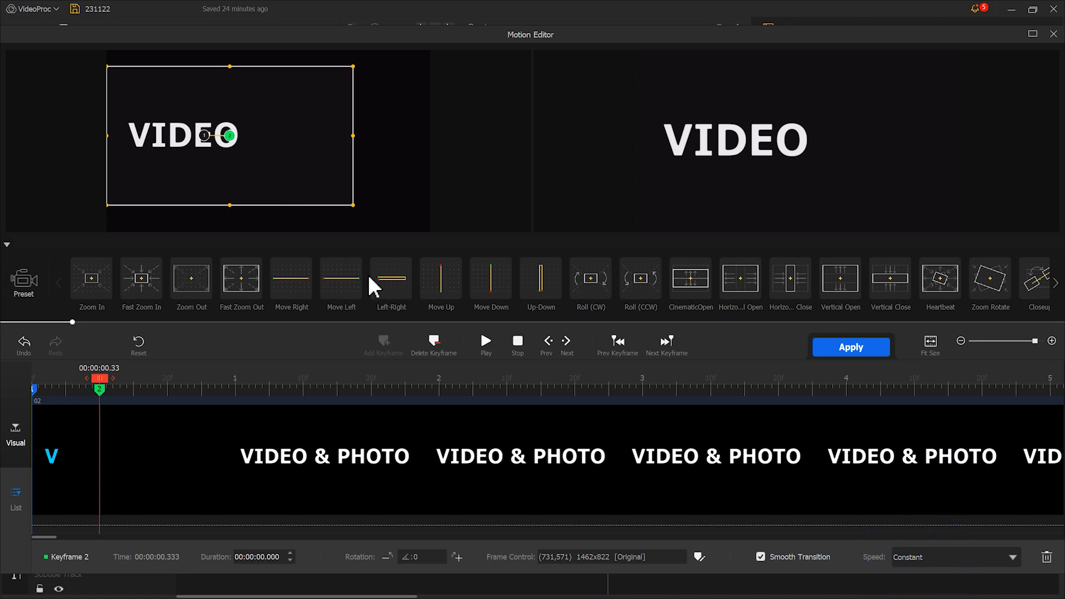
pyautogui.click(913, 564)
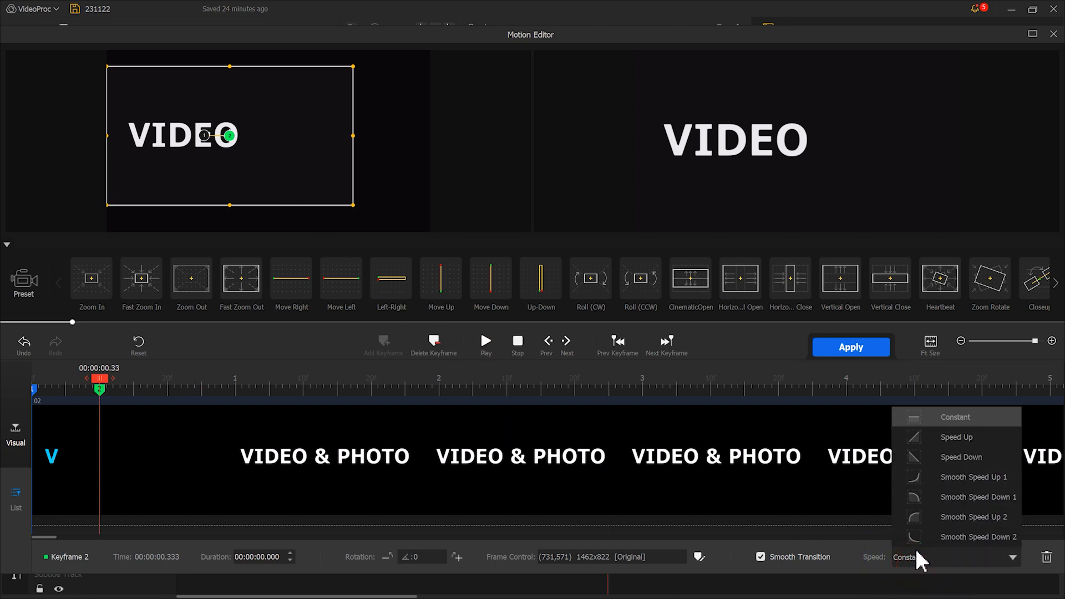
pyautogui.click(936, 458)
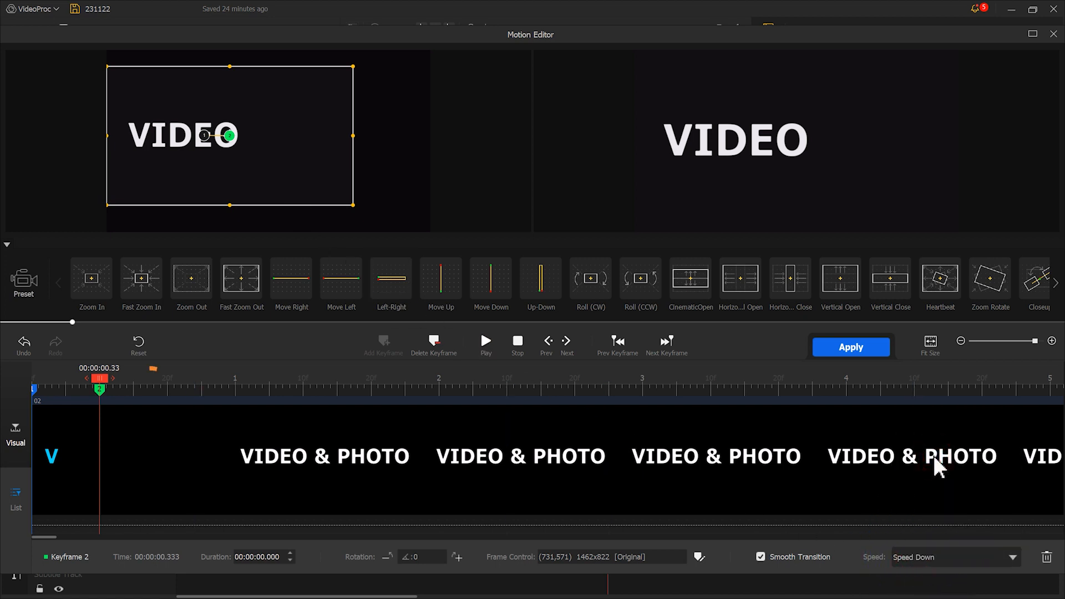
pyautogui.moveTo(104, 382); pyautogui.dragTo(148, 391)
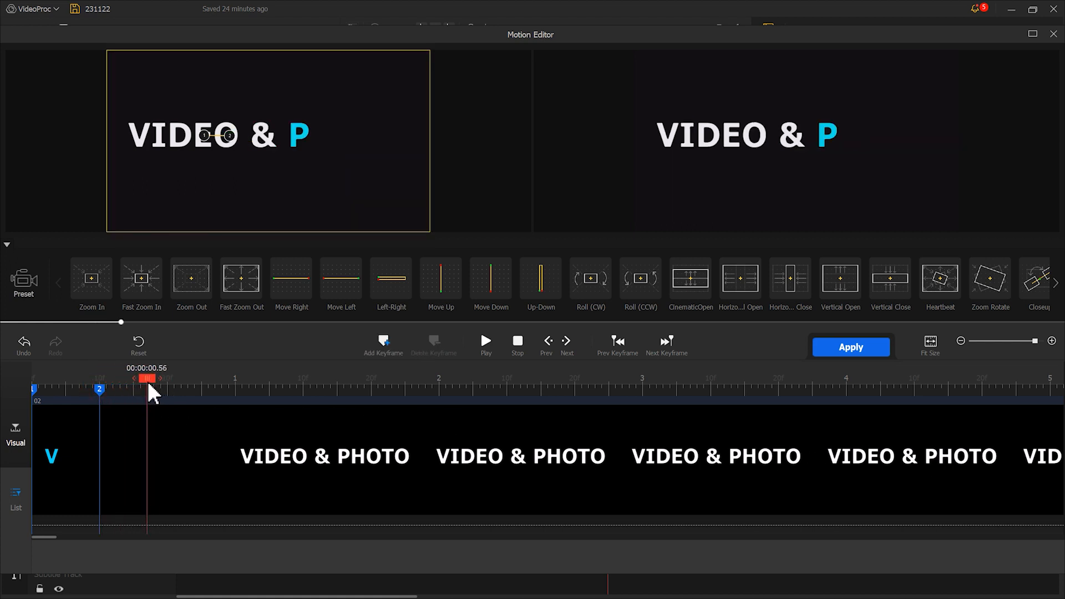
pyautogui.click(382, 344)
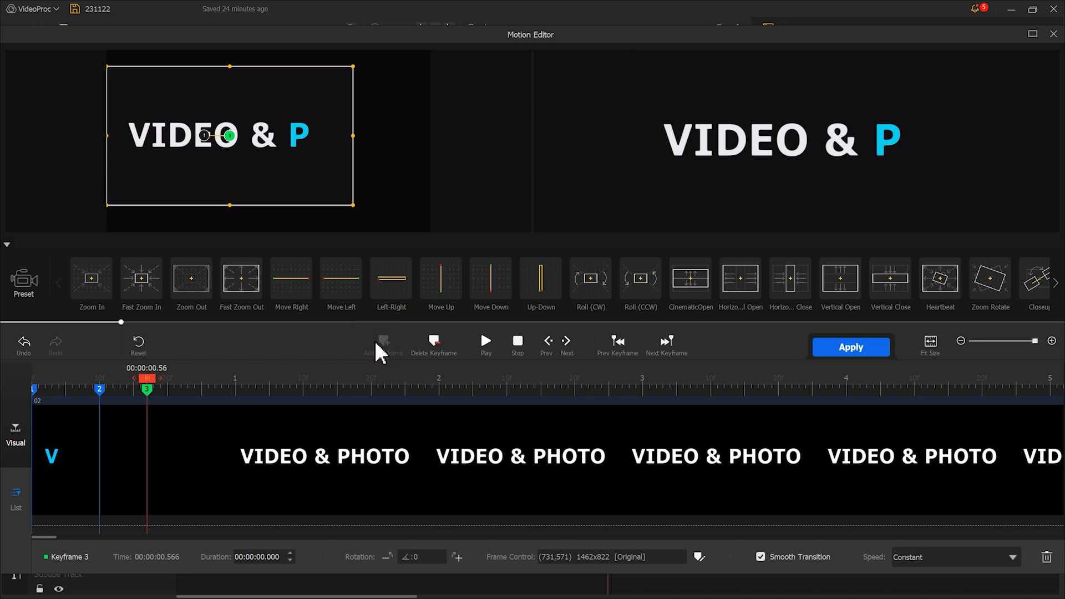
# Add a fourth keyframe at 0.80 with the frame enlarged to the full 1920x1080, set its speed to Speed Down and apply the motion.
pyautogui.moveTo(149, 391); pyautogui.dragTo(206, 392)
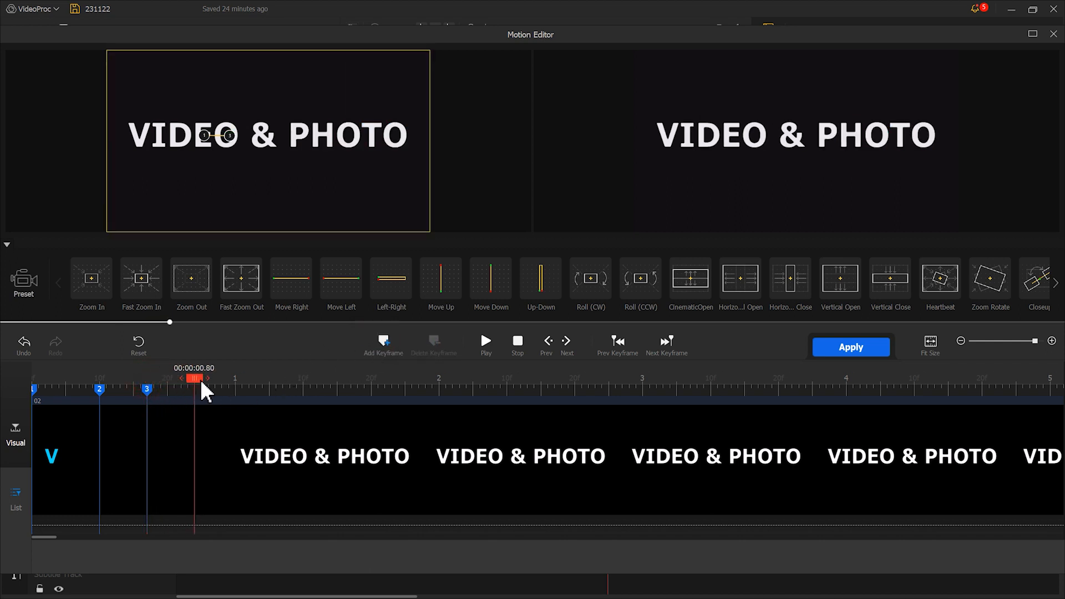
pyautogui.click(378, 358)
pyautogui.moveTo(292, 200); pyautogui.dragTo(415, 227)
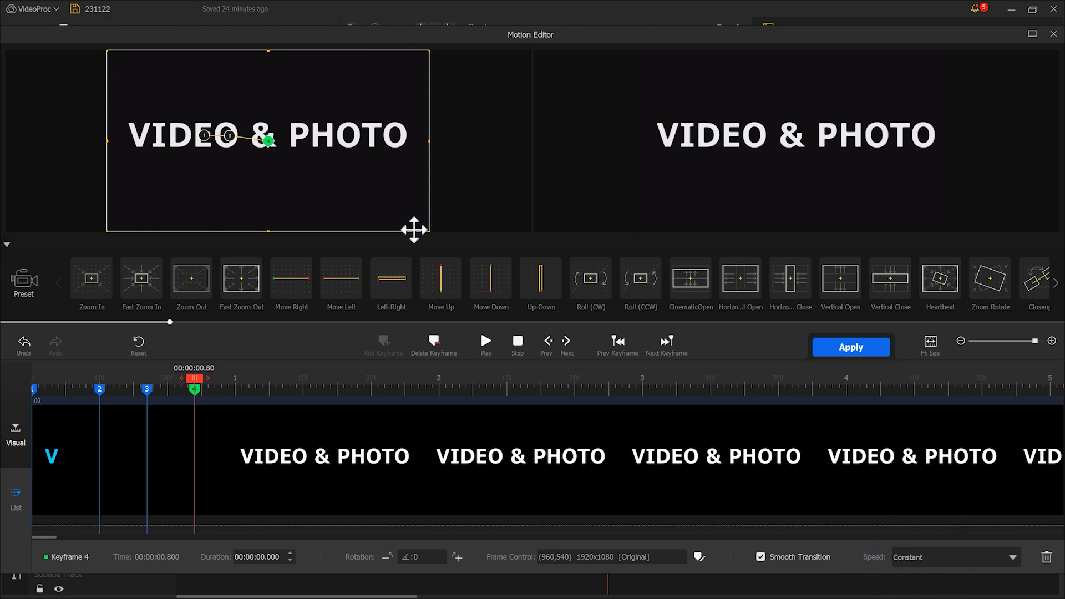
pyautogui.click(965, 556)
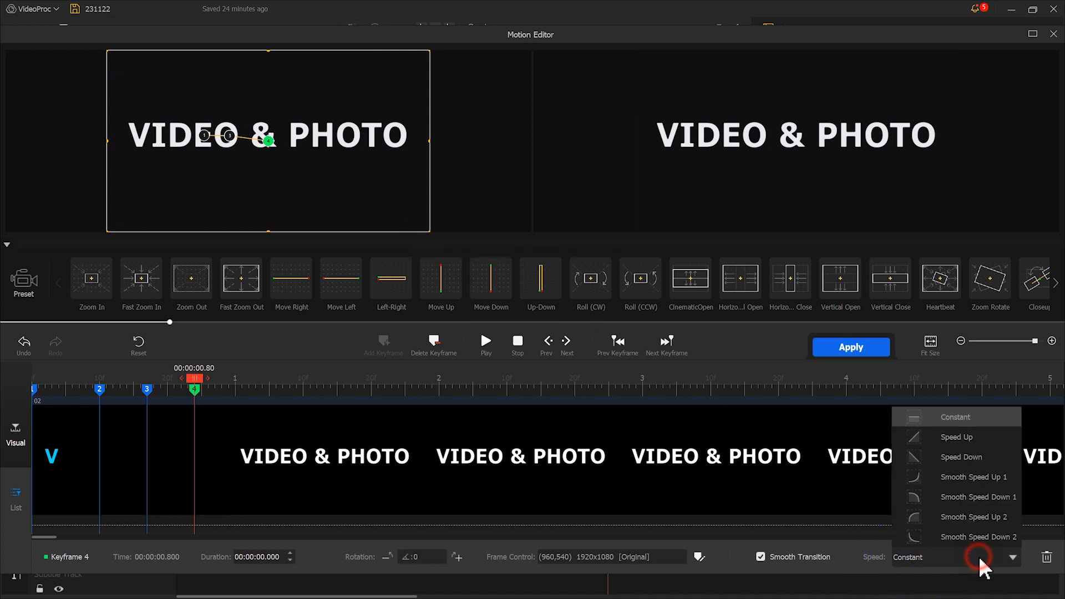
pyautogui.click(966, 465)
pyautogui.click(878, 347)
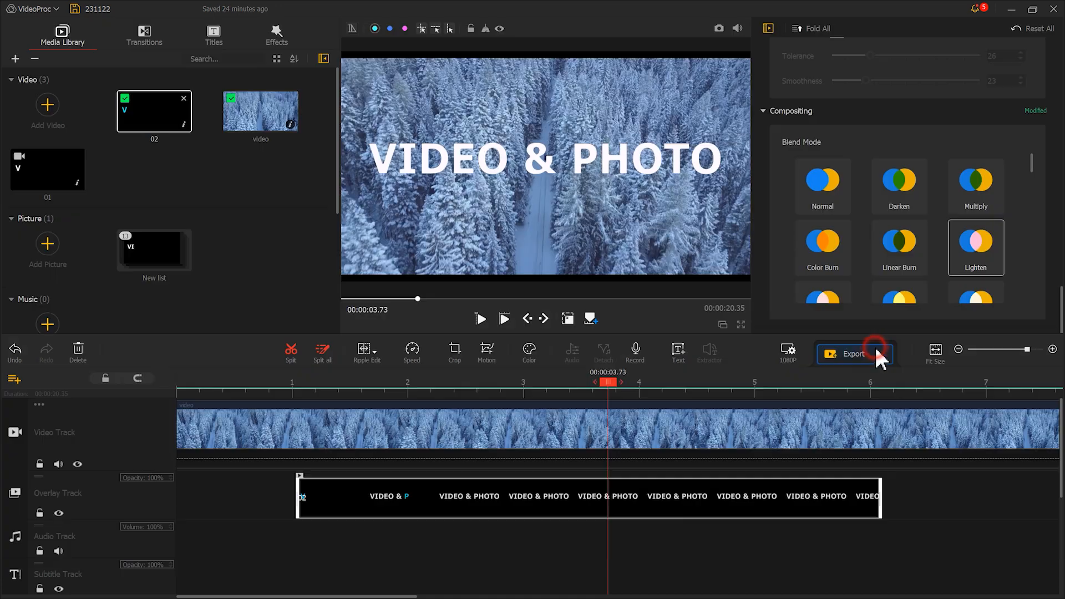
# Play back the animated title over the forest footage from just before overlay clip 02, and pause after the full title has appeared.
pyautogui.moveTo(617, 385); pyautogui.dragTo(226, 382)
pyautogui.click(476, 319)
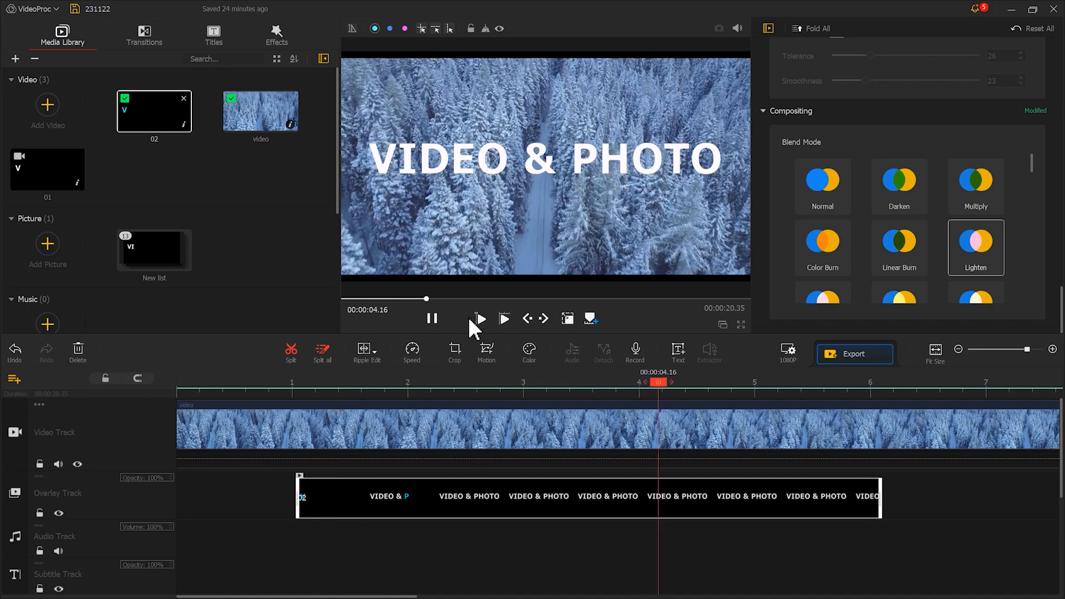
pyautogui.click(435, 318)
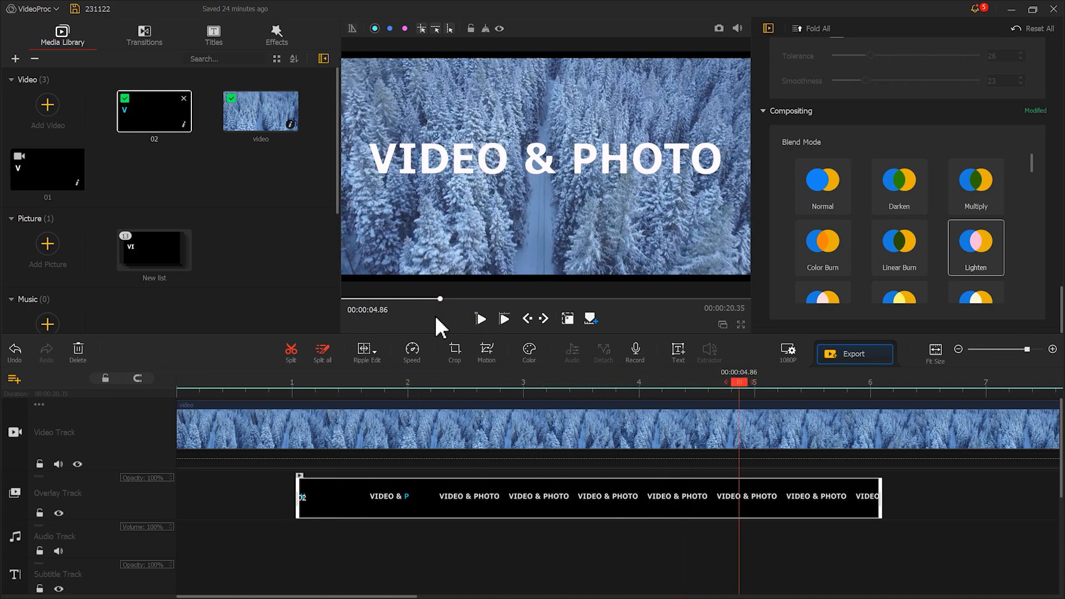